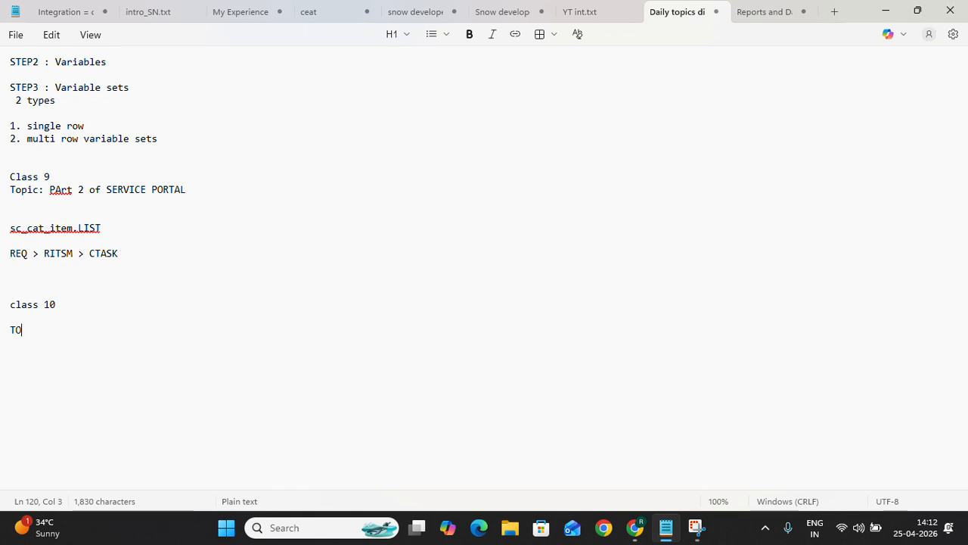
Complete the topic line under class 10 so it reads "TOPIC: UPDATE SET" and leave a blank line below it.
text(UPDATE SET)
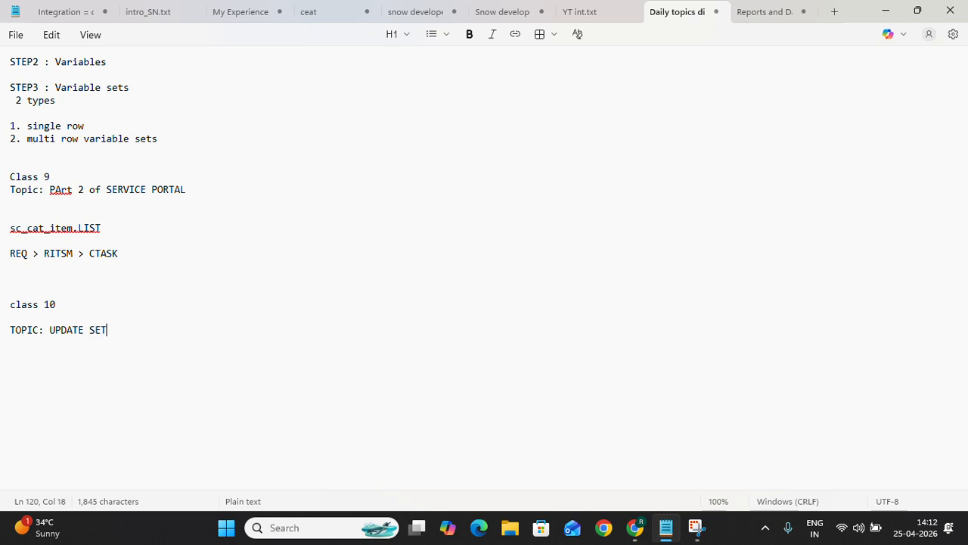
key(Return)
key(Return)
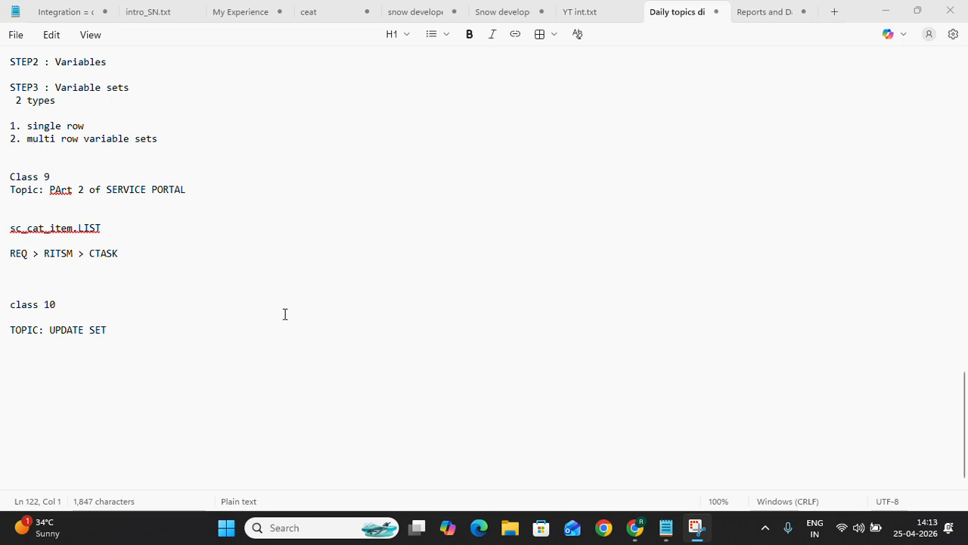
Write under the topic: "update sets are mechanism used to capture and move the confuration changes from one instance to another".
click(92, 353)
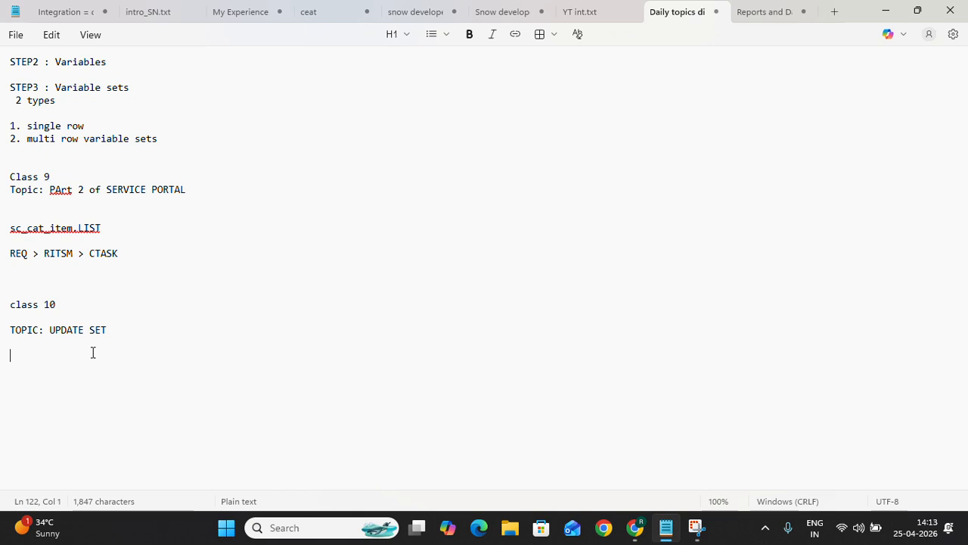
text(update se)
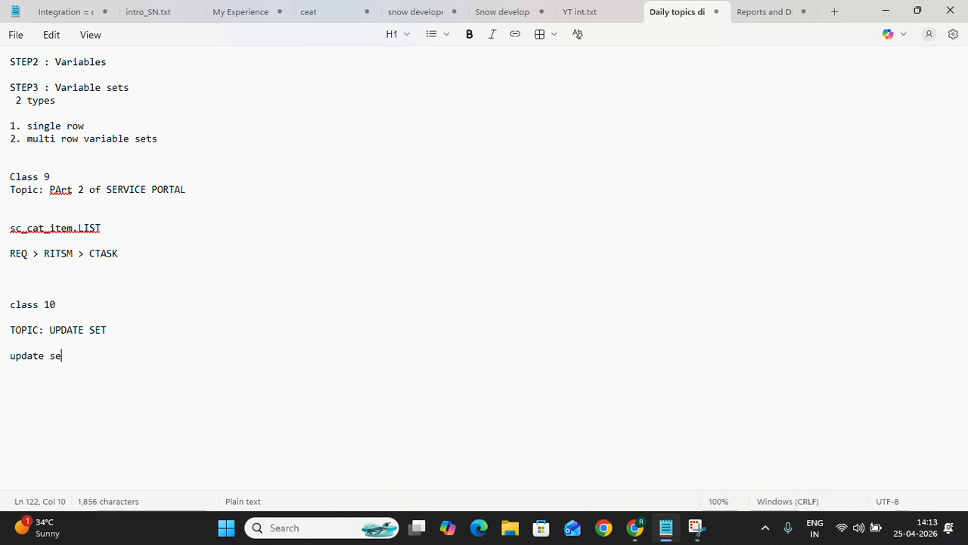
text(ts are mechanism )
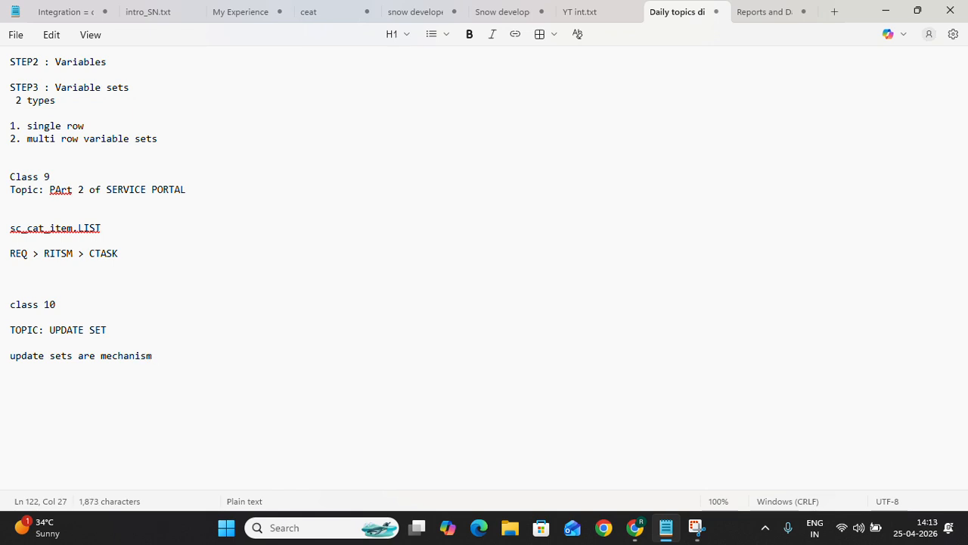
text(used to )
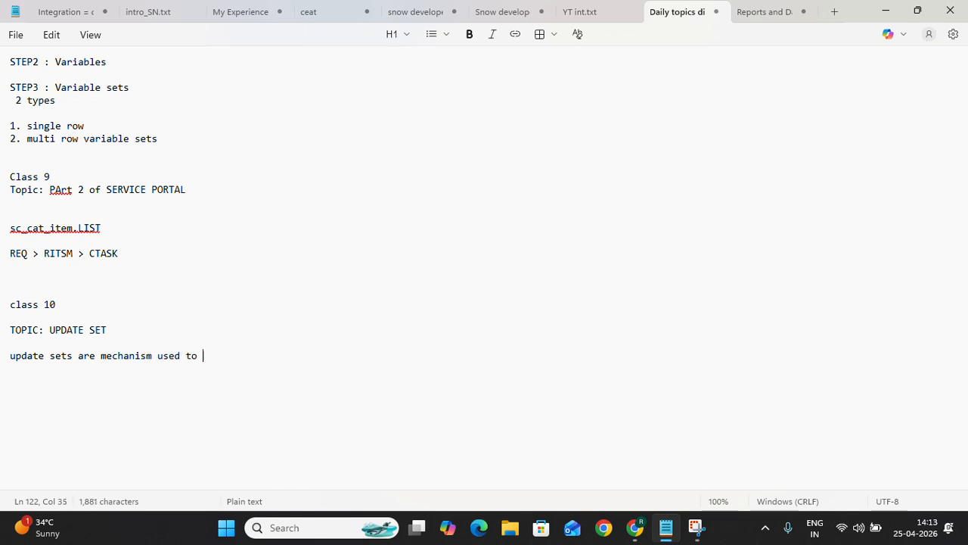
text(capture and )
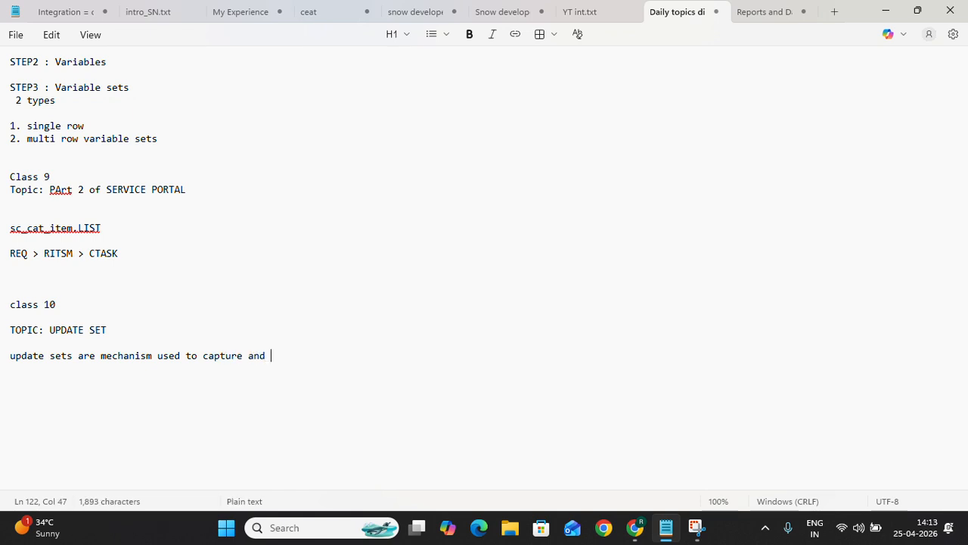
text(move the confur)
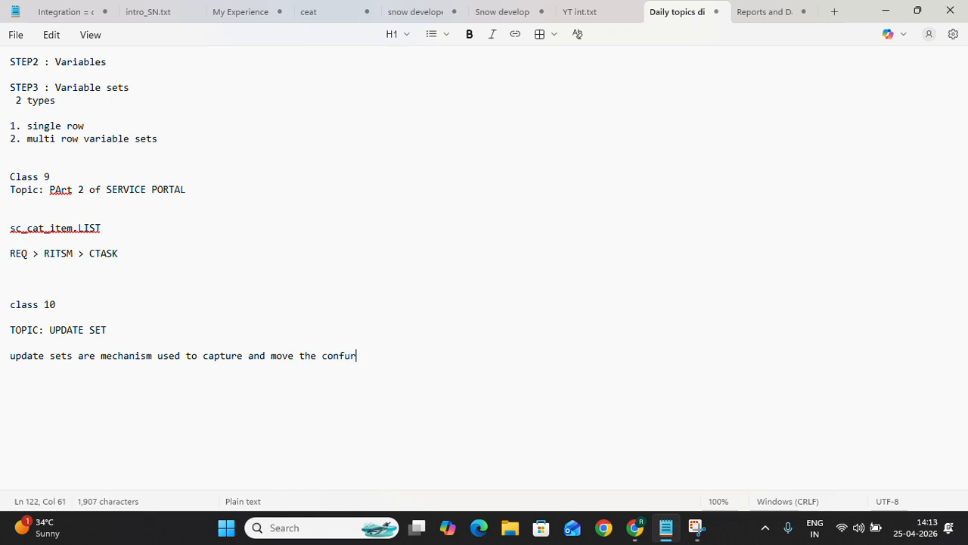
text(ations)
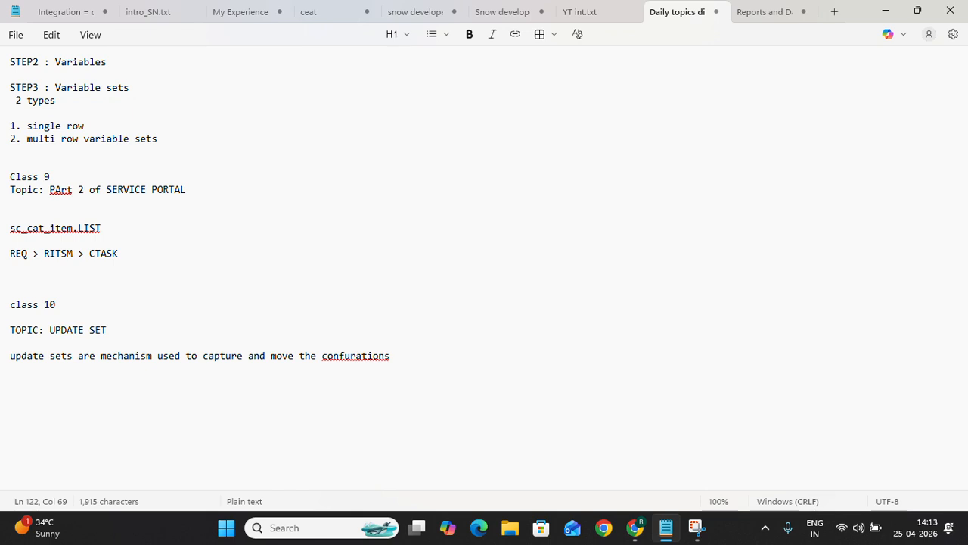
key(BackSpace)
key(BackSpace)
text(changes )
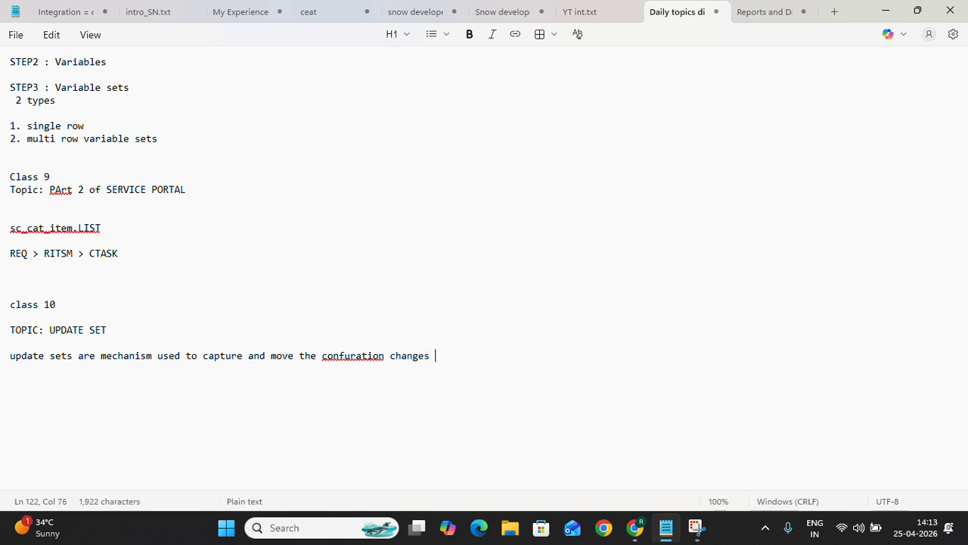
text(from one inst)
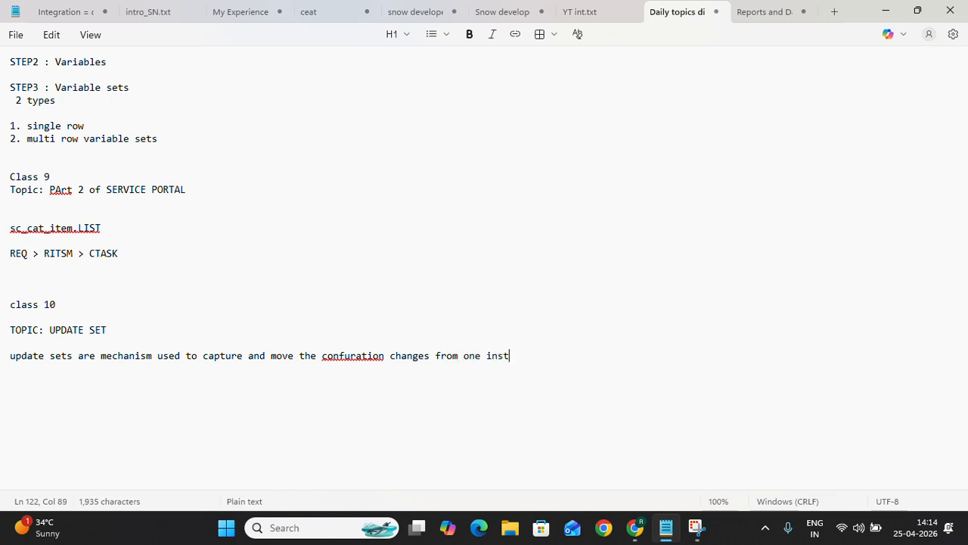
text(ance to another)
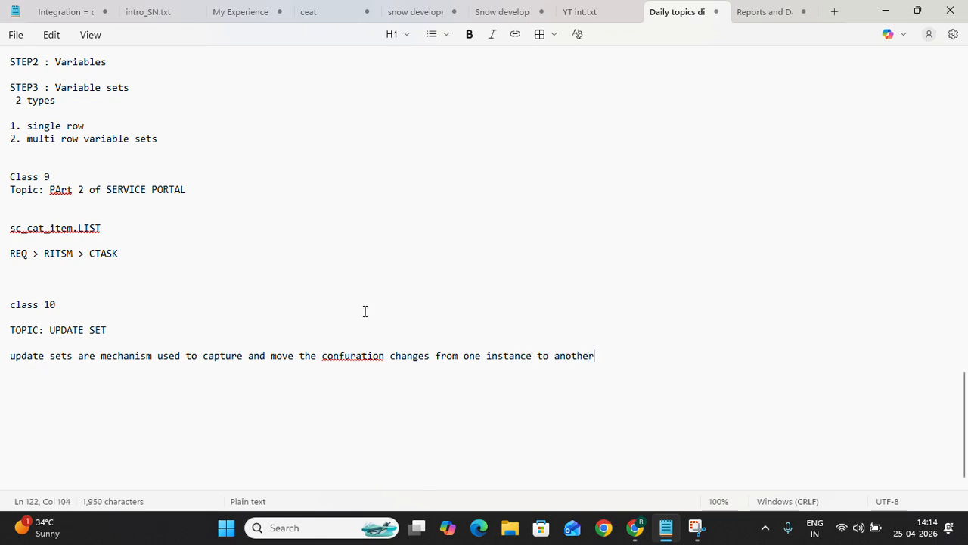
Correct the misspelled word in the update set definition to "configuration".
click(358, 356)
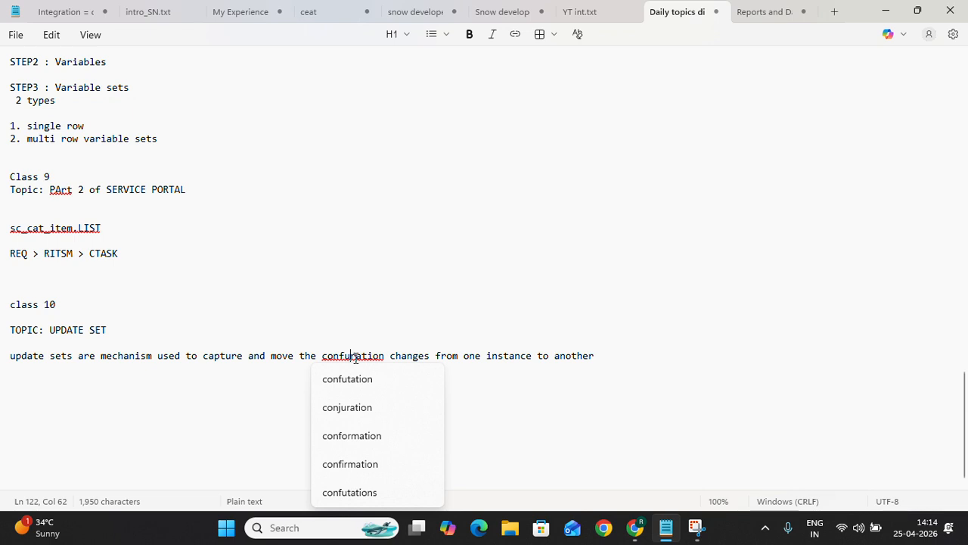
key(BackSpace)
text(igu)
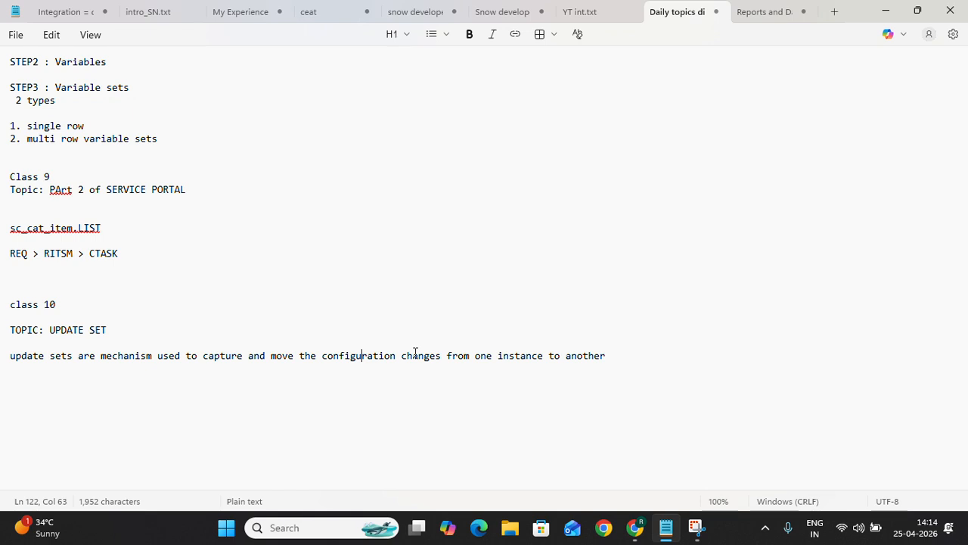
click(621, 358)
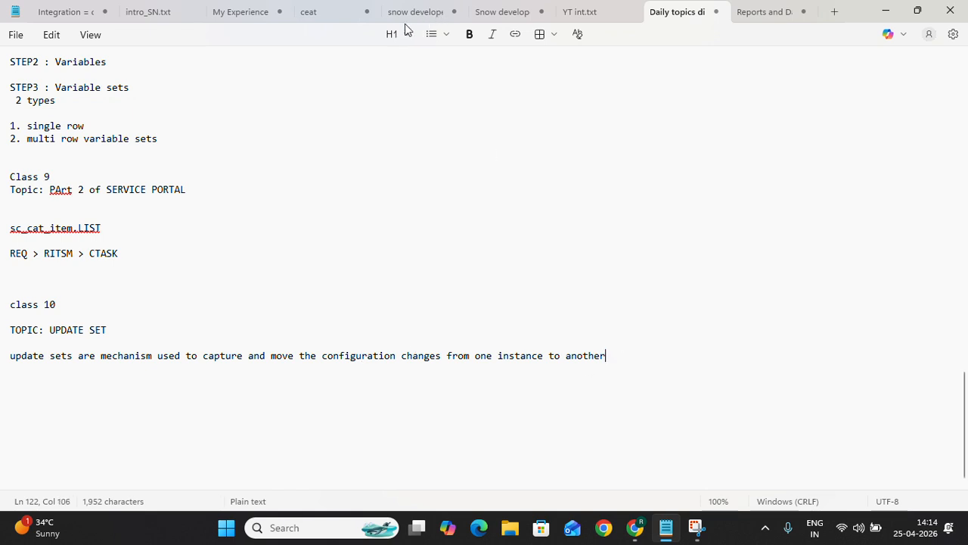
Add the instance sequence "DEV-QA-UAT-PROD" on its own line below the update set definition, separated by a blank line.
click(652, 355)
key(Return)
key(Return)
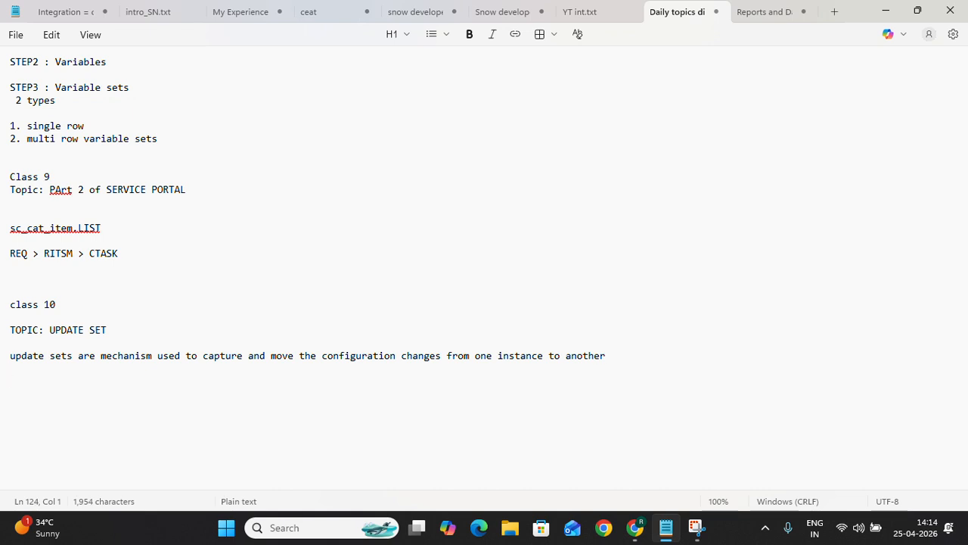
text(DEV)
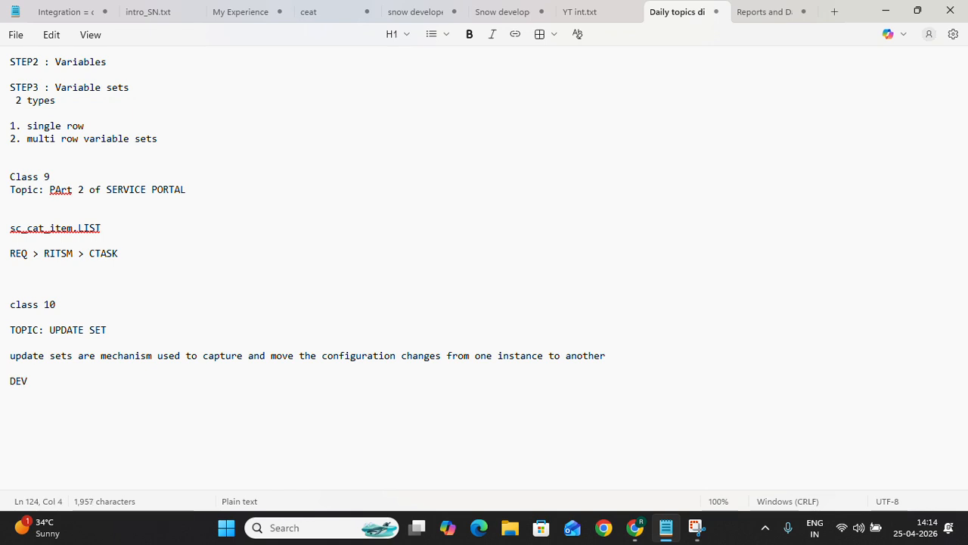
text(-QA-UAT-P)
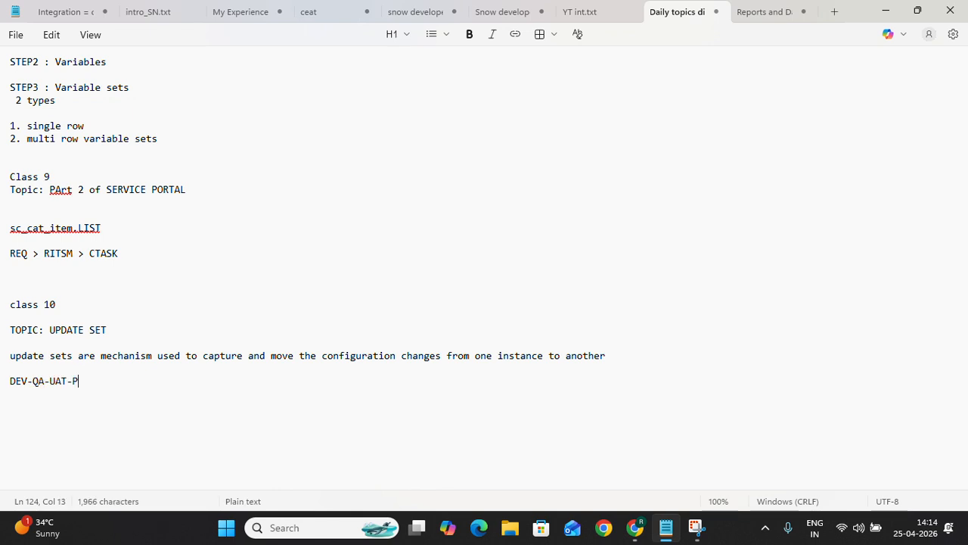
text(ROC)
key(BackSpace)
text(D)
key(Return)
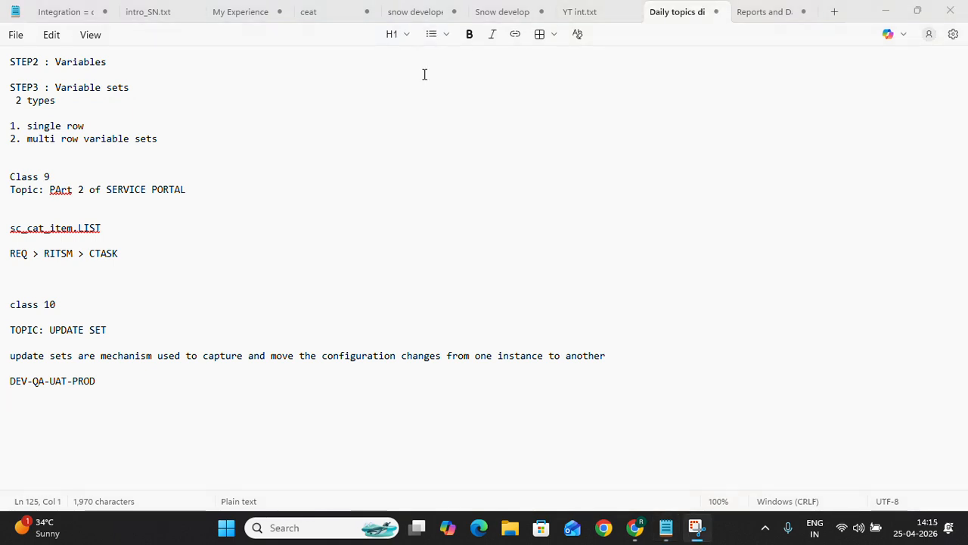
Switch to ServiceNow in Chrome, find Local Update Sets in the navigator and open its list in a new browser tab.
key(alt+Tab)
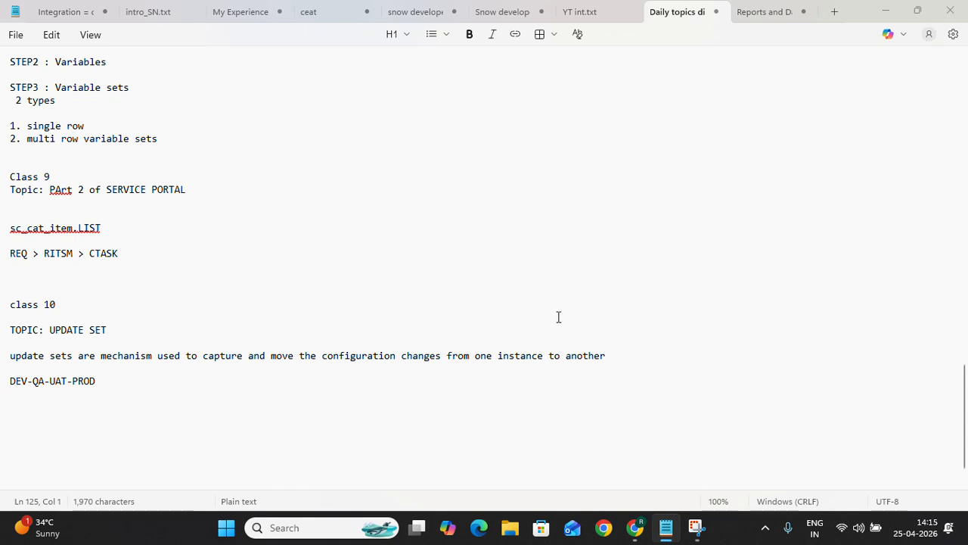
key(alt+Tab)
key(alt+Tab)
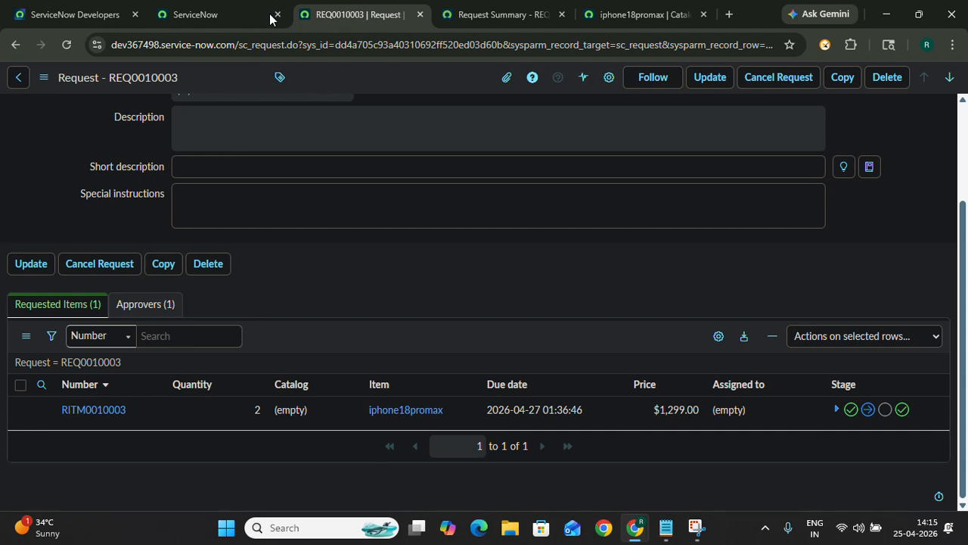
click(190, 9)
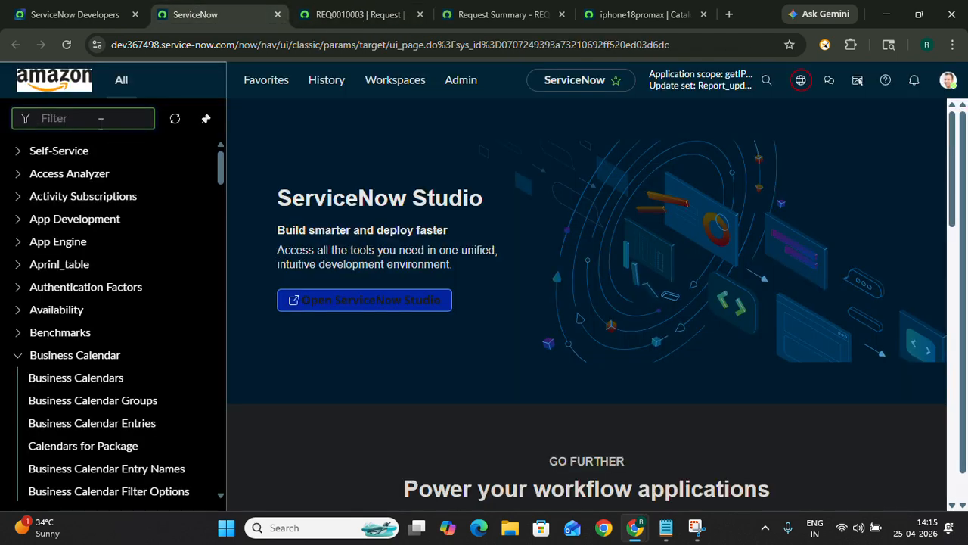
text(loca)
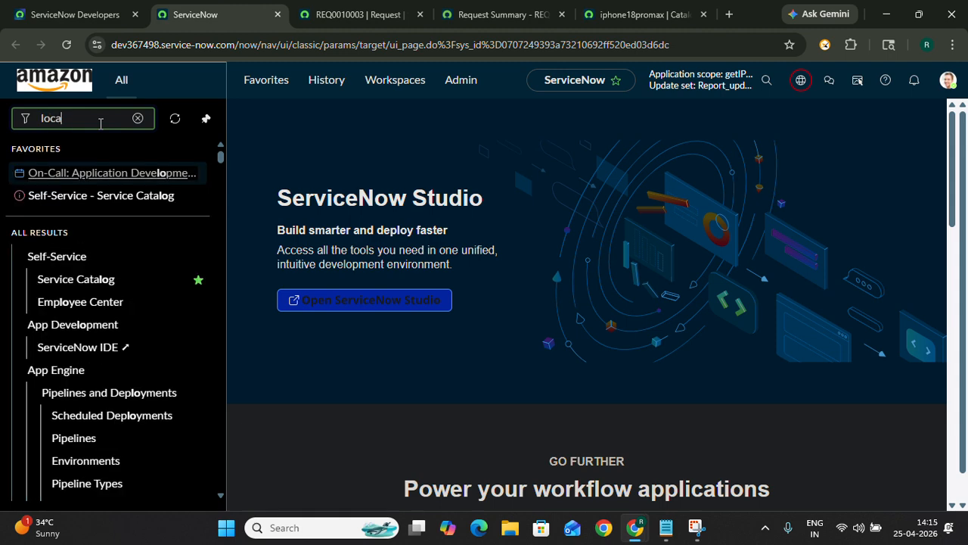
text(l updat)
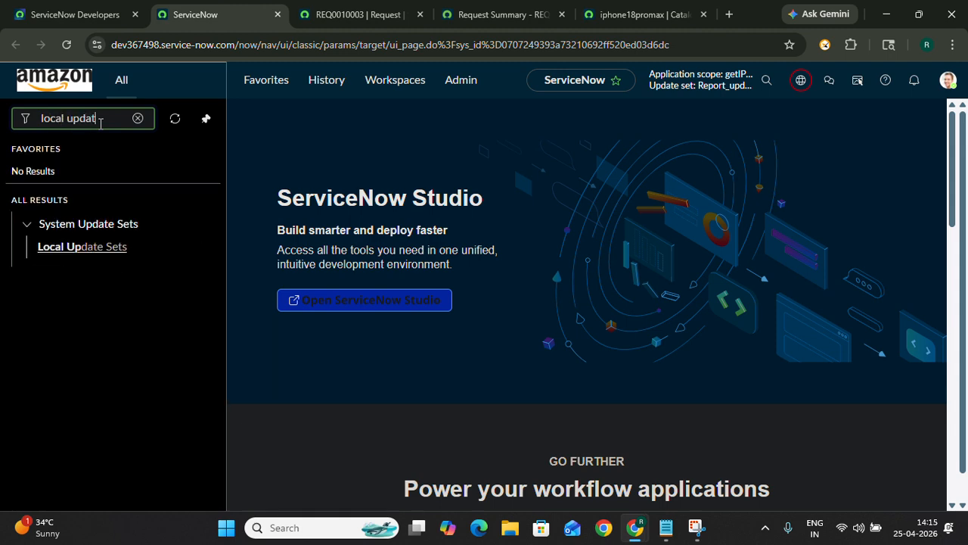
text(e se)
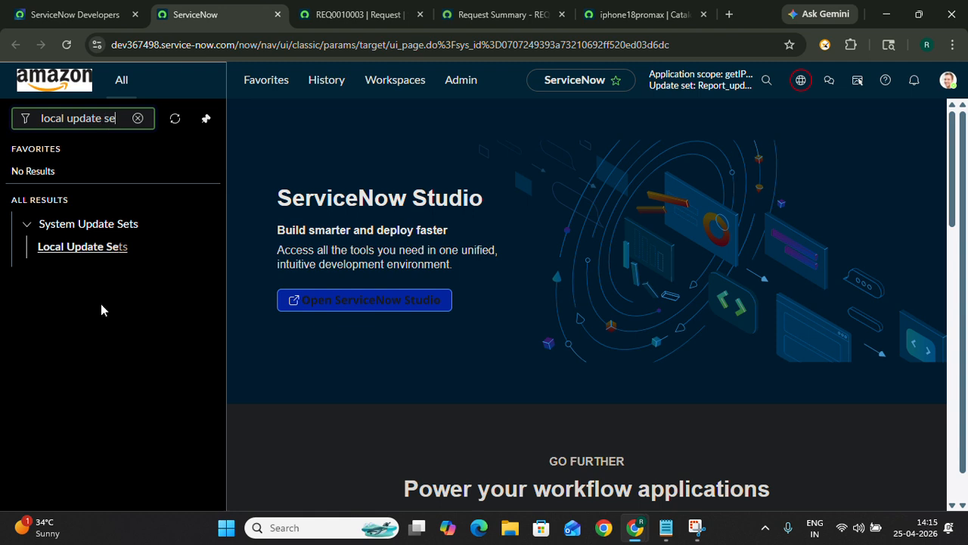
right_click(93, 249)
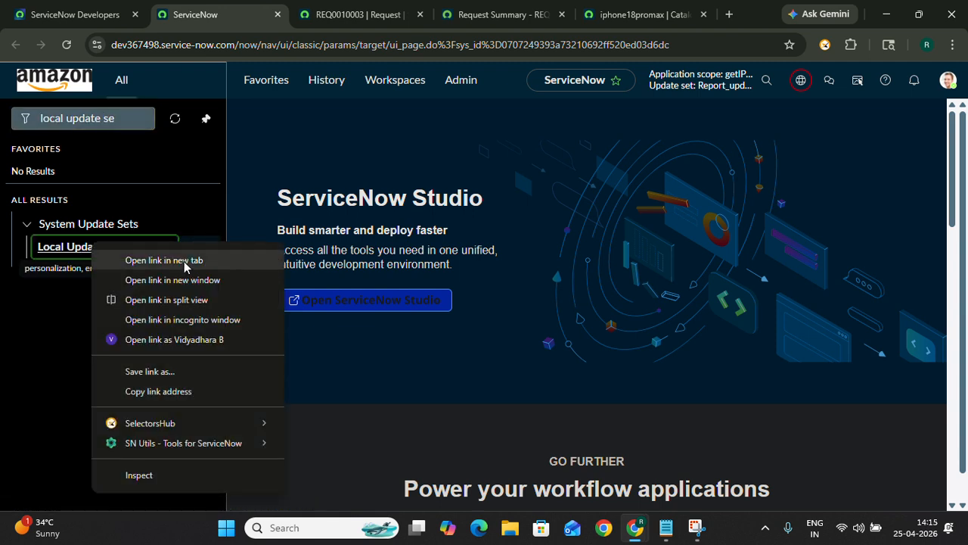
click(184, 261)
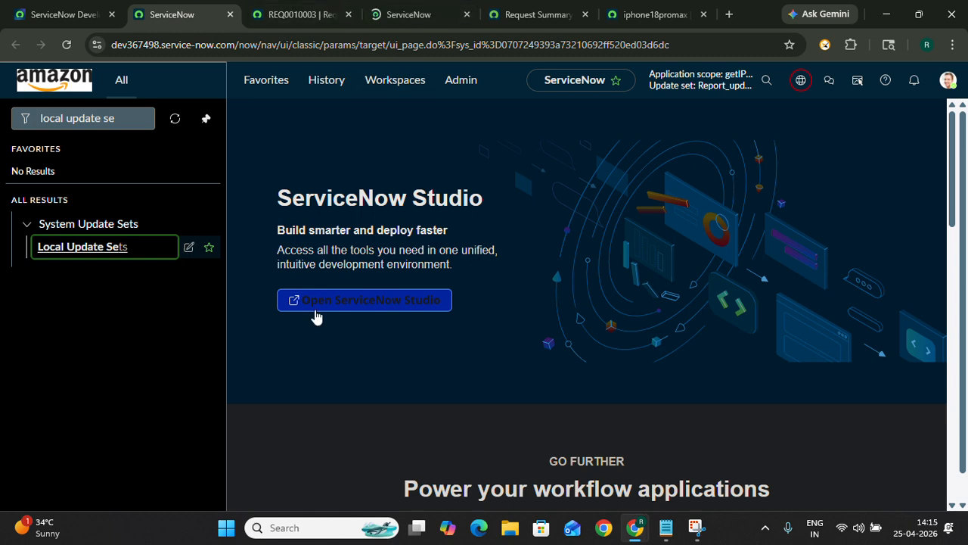
click(386, 15)
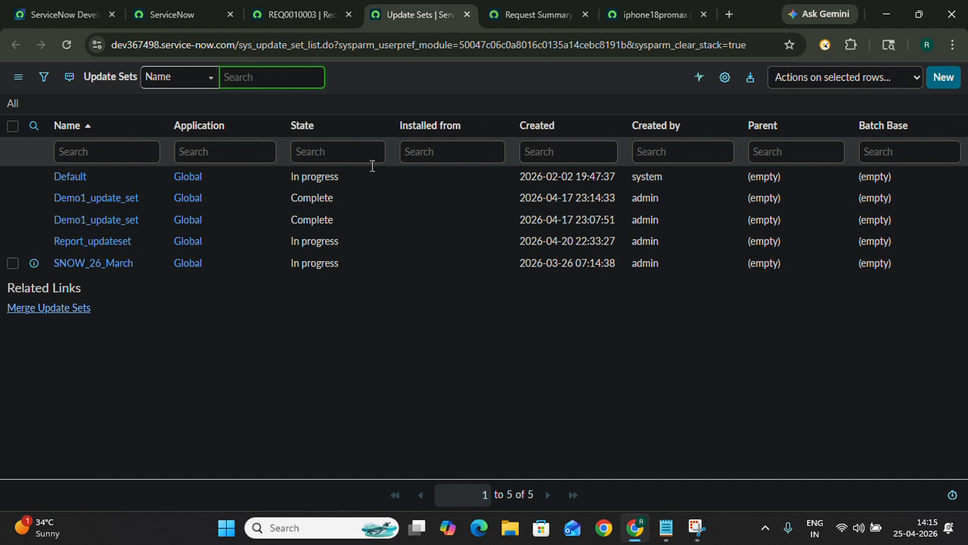
click(421, 15)
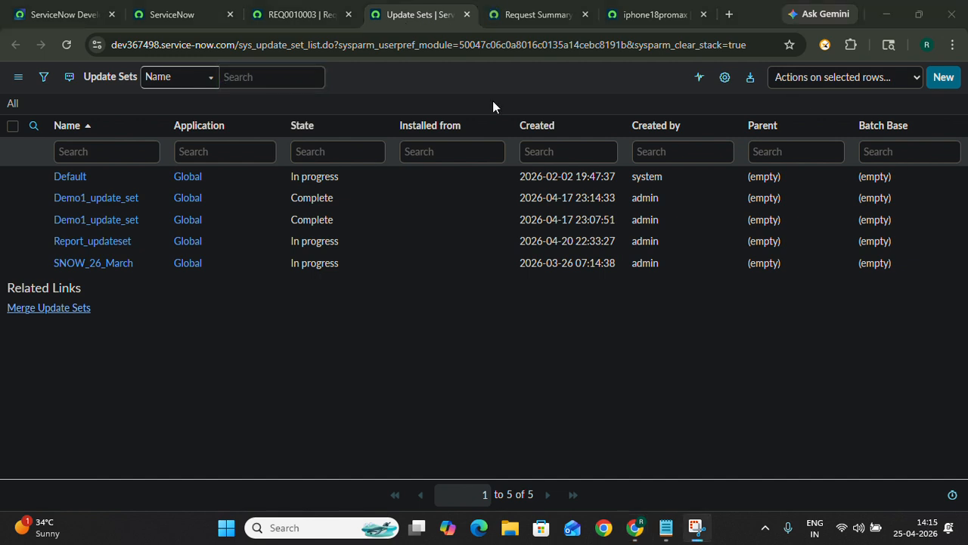
Start a new update set record and replace its default name with "april25".
click(943, 78)
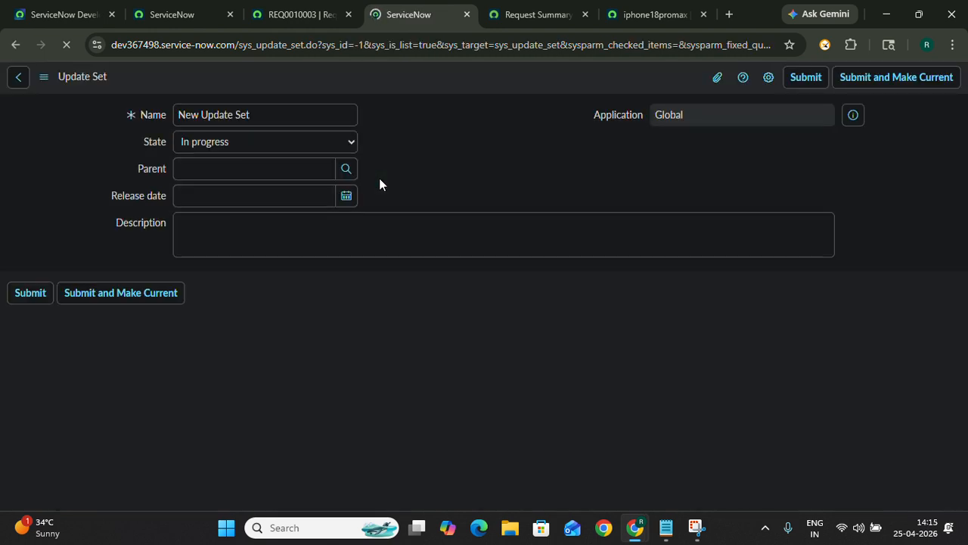
key(BackSpace)
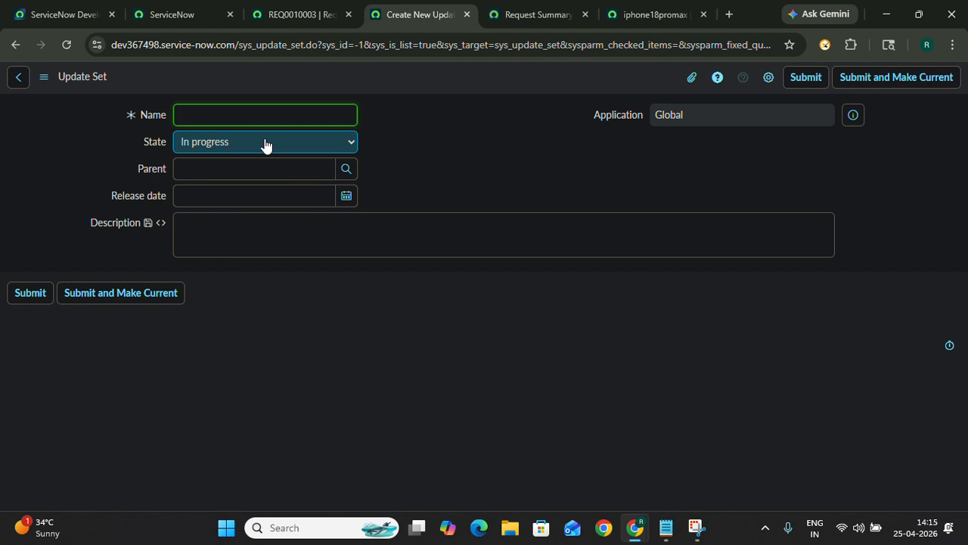
text(april25)
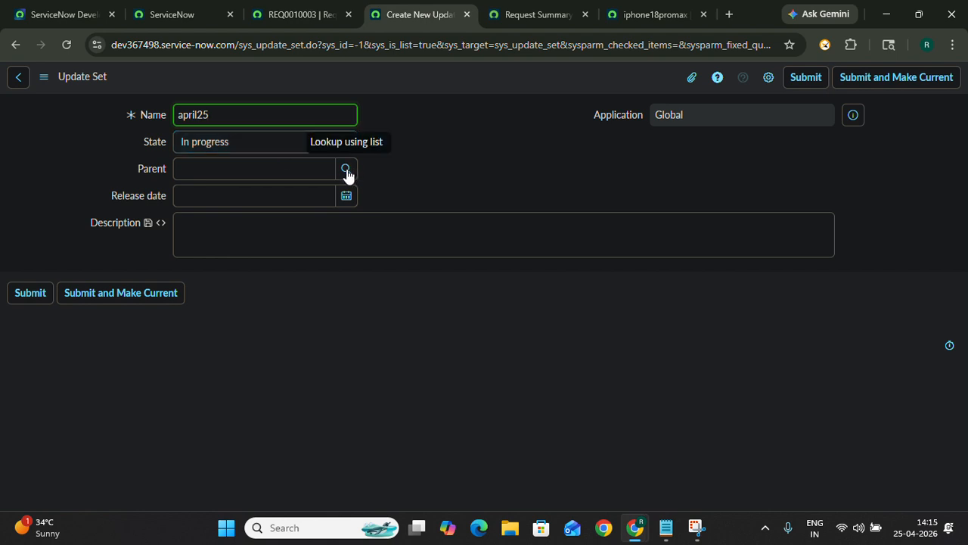
click(411, 23)
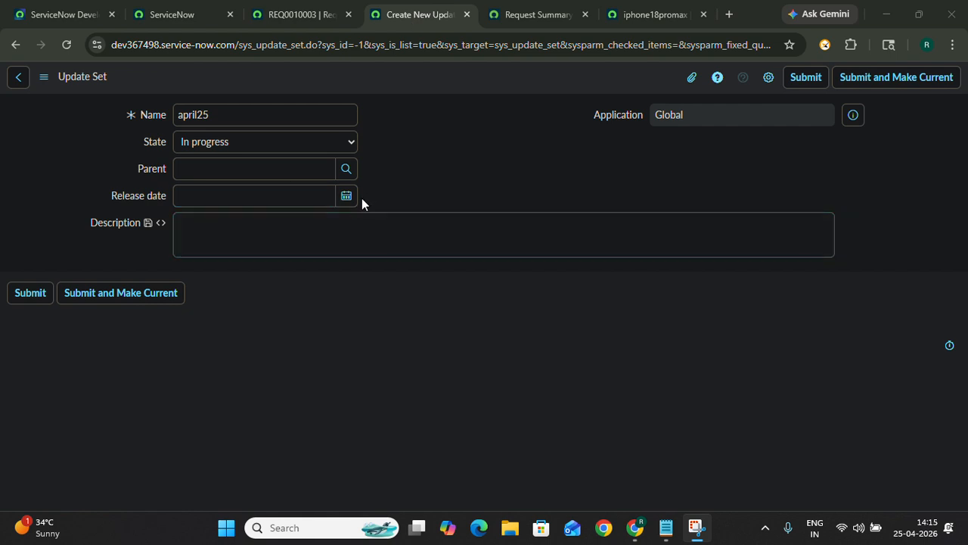
Describe the update set as "we are going to capture the config in incident table." and save the record.
click(290, 216)
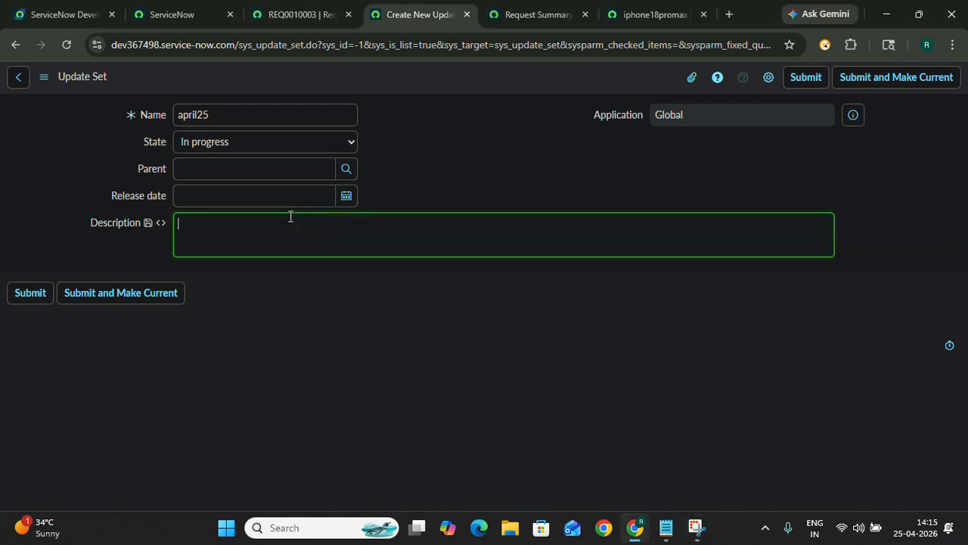
text(we are going to capture the )
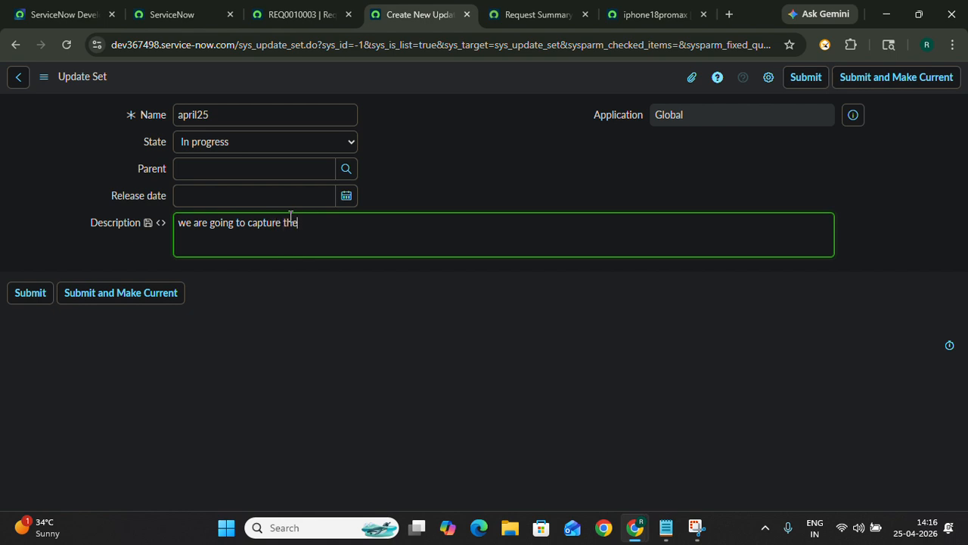
text(config in incident table)
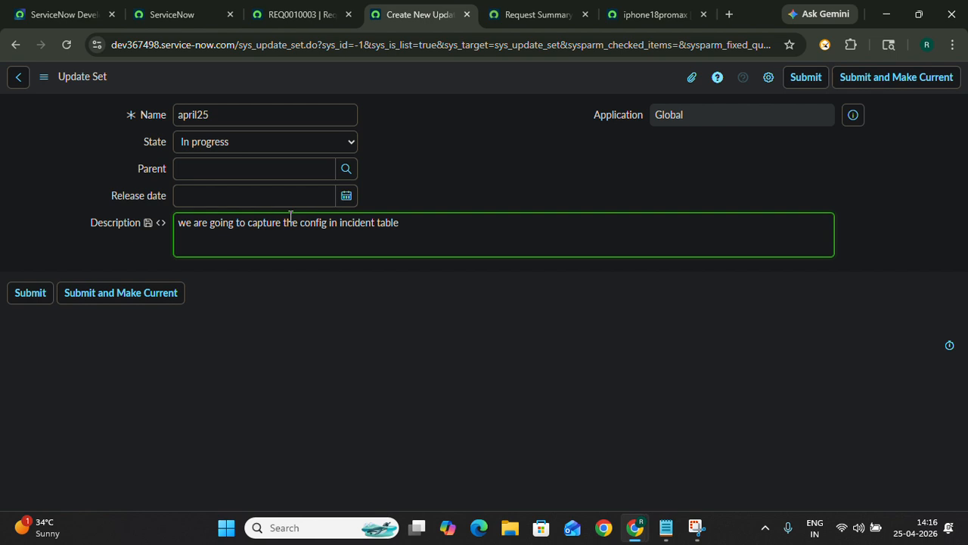
text(.)
right_click(525, 84)
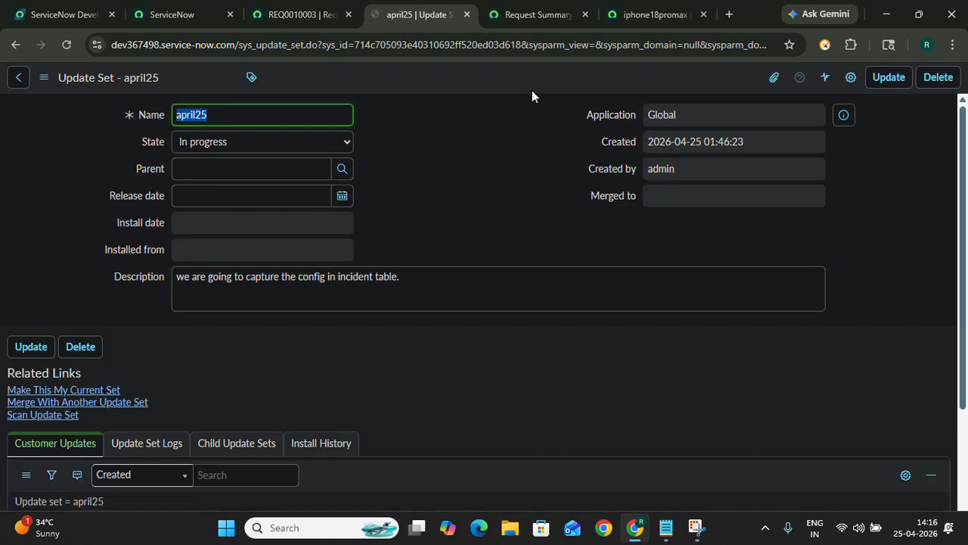
Make april25 the current update set and reload the main ServiceNow page to apply it.
scroll(477, 325, down, 3)
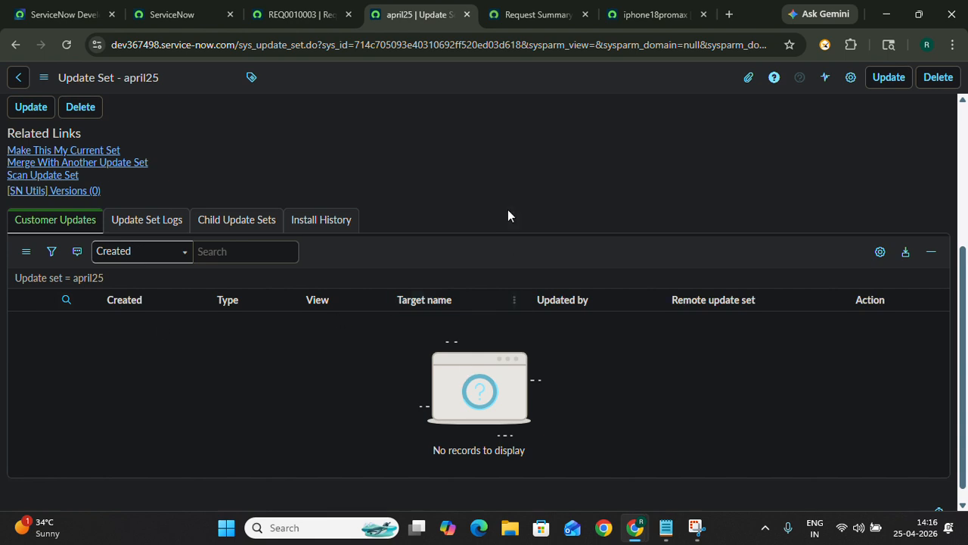
scroll(508, 185, up, 3)
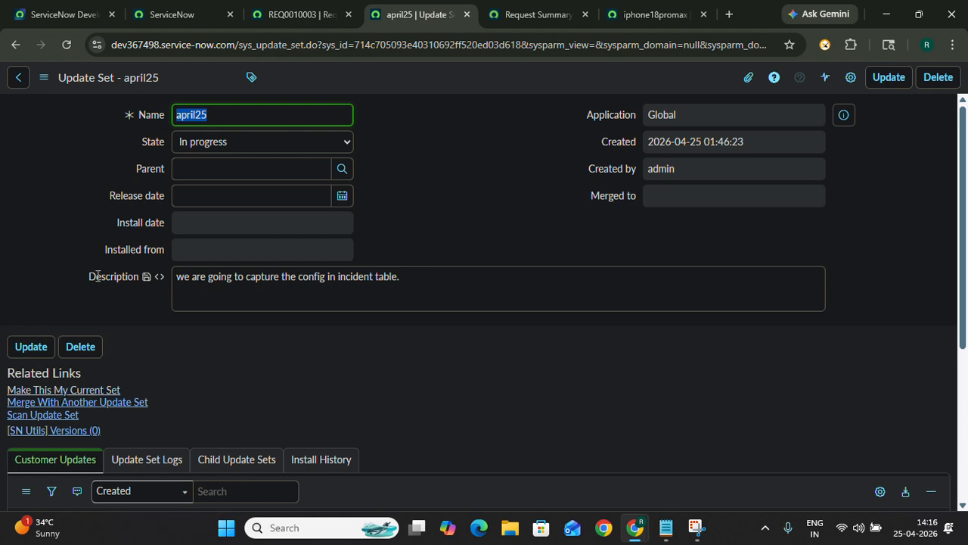
click(216, 10)
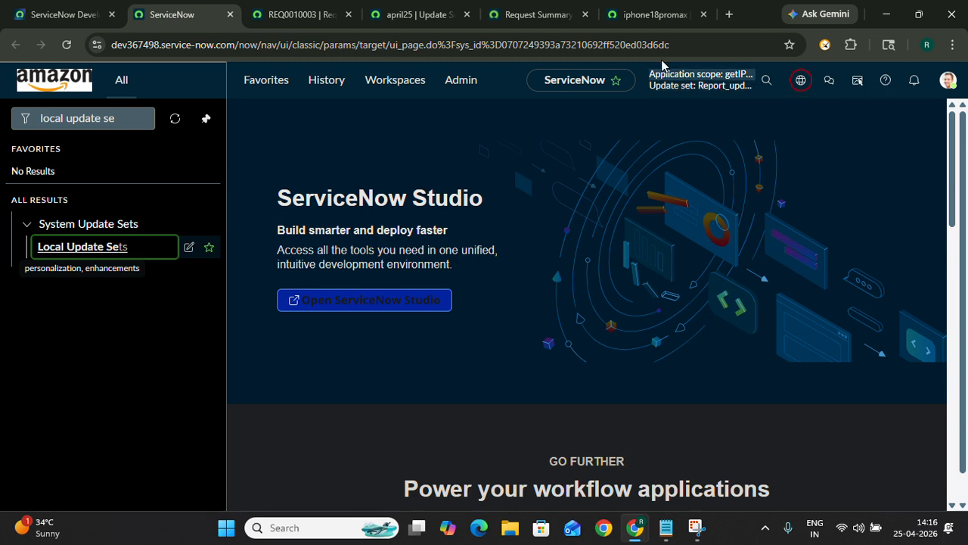
click(387, 12)
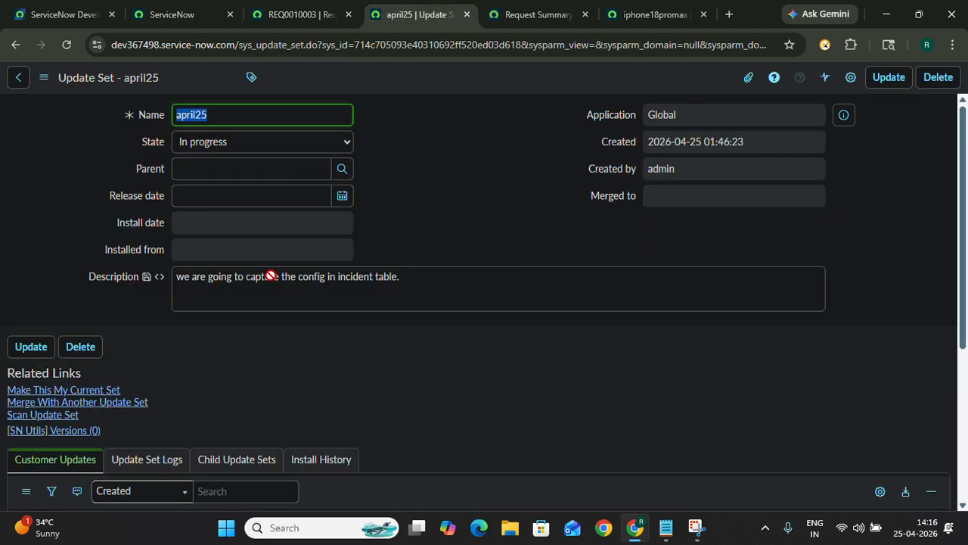
click(89, 390)
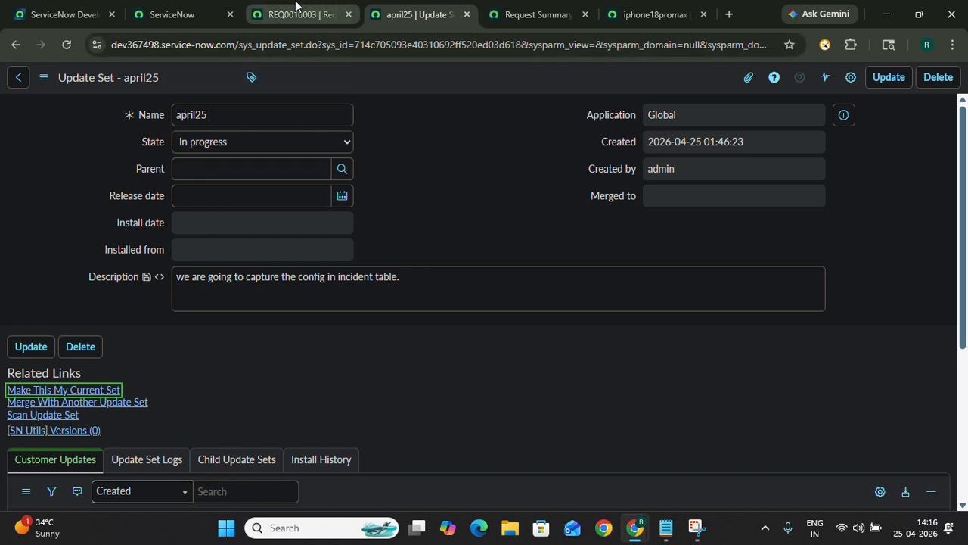
click(154, 16)
click(67, 44)
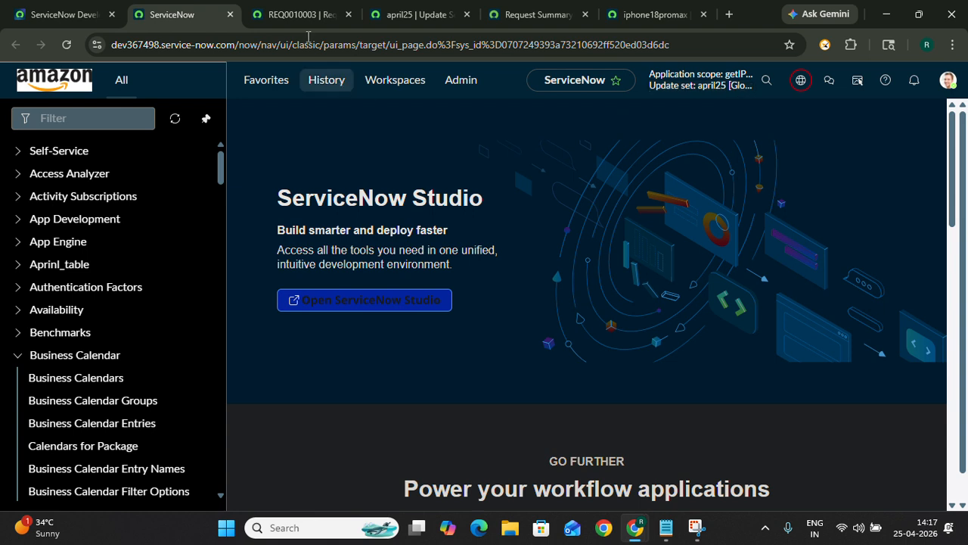
Open a blank incident form in a new browser tab by entering "incident.FORM" in the navigator filter.
click(80, 115)
text(in)
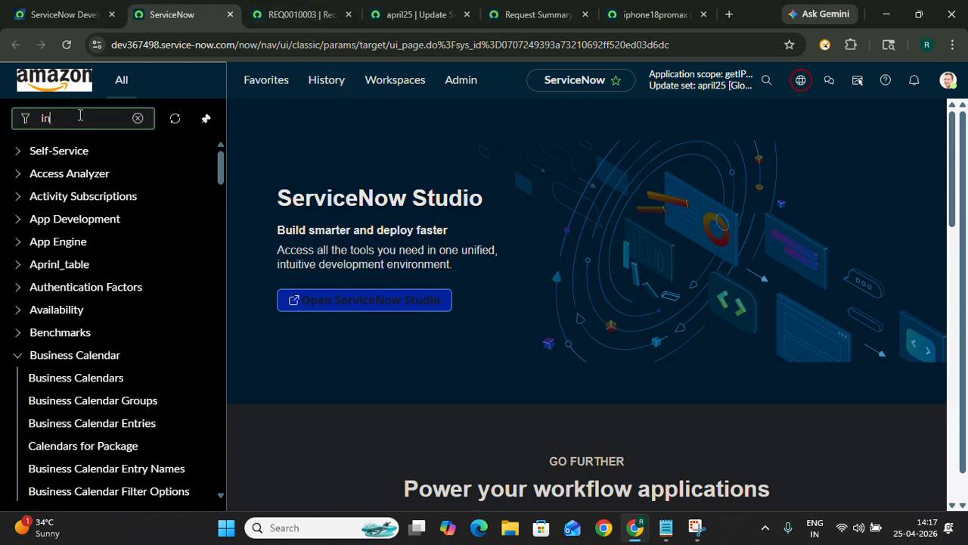
text(c)
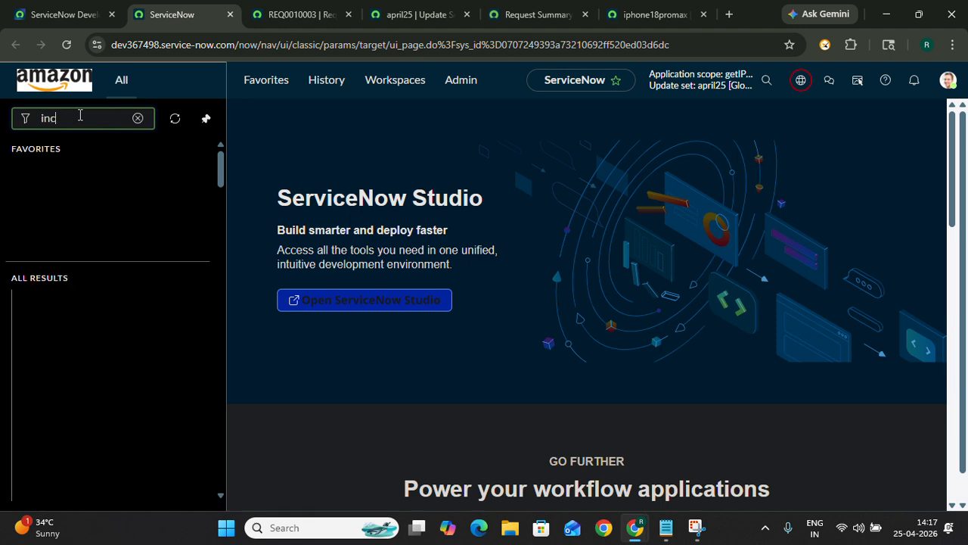
text(id)
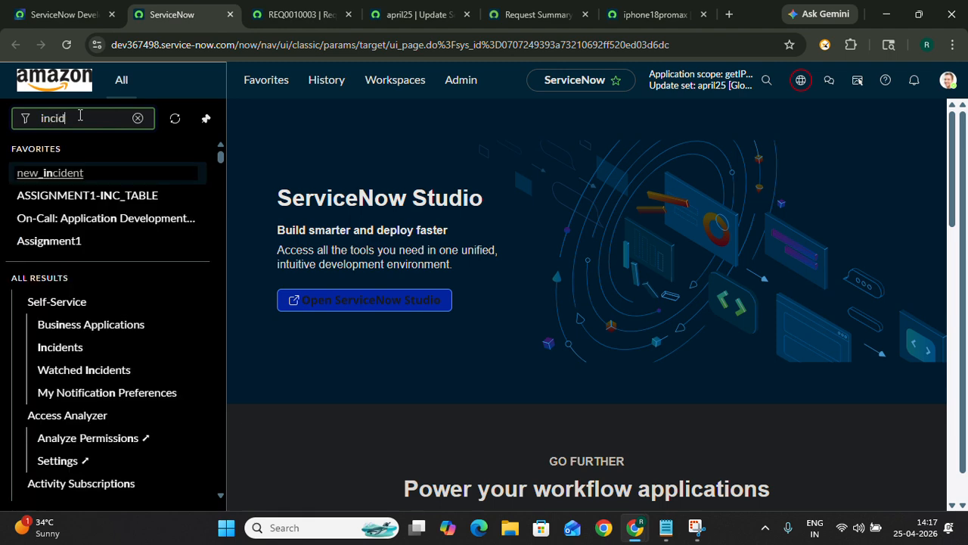
text(ent)
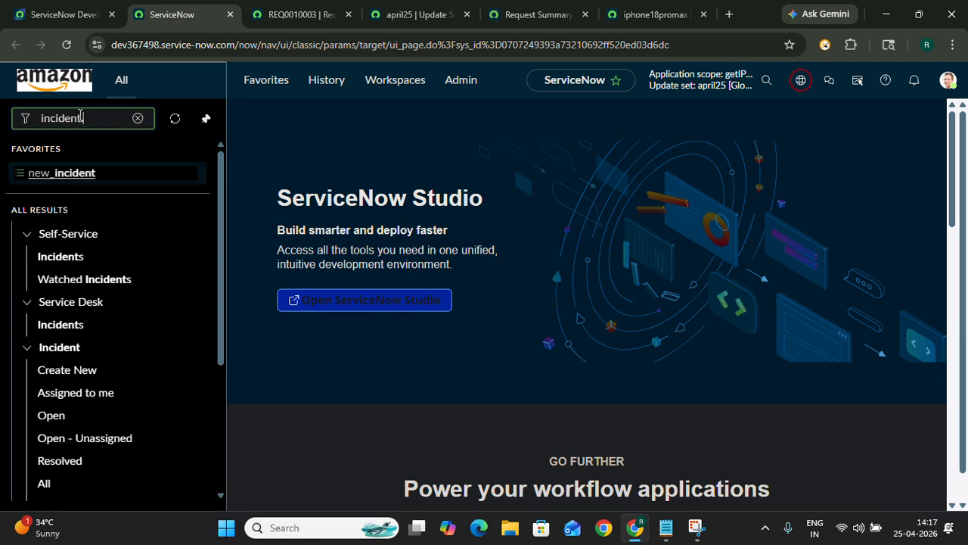
text(.FORM)
key(Return)
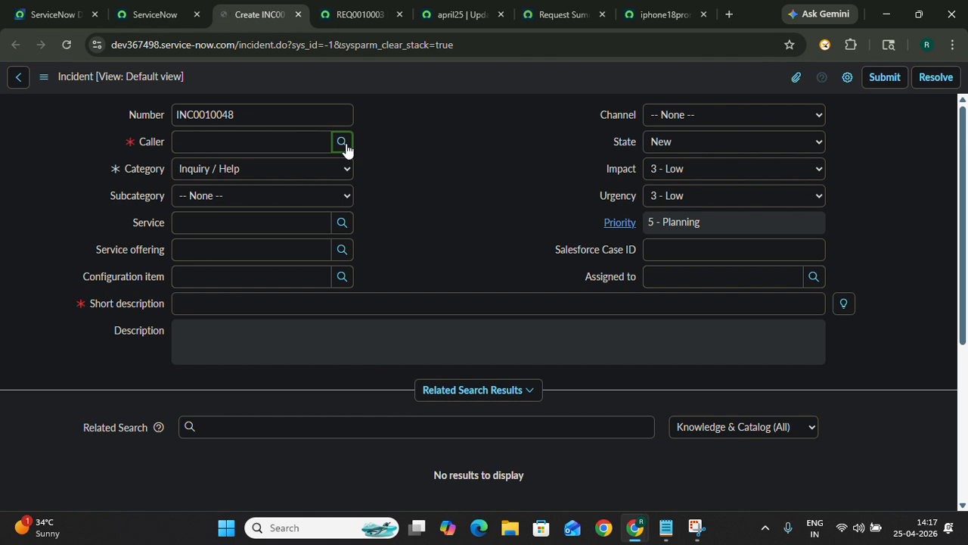
Set the incident's caller to Virat Kohli and its short description to "we are checking update set how it captures".
click(343, 143)
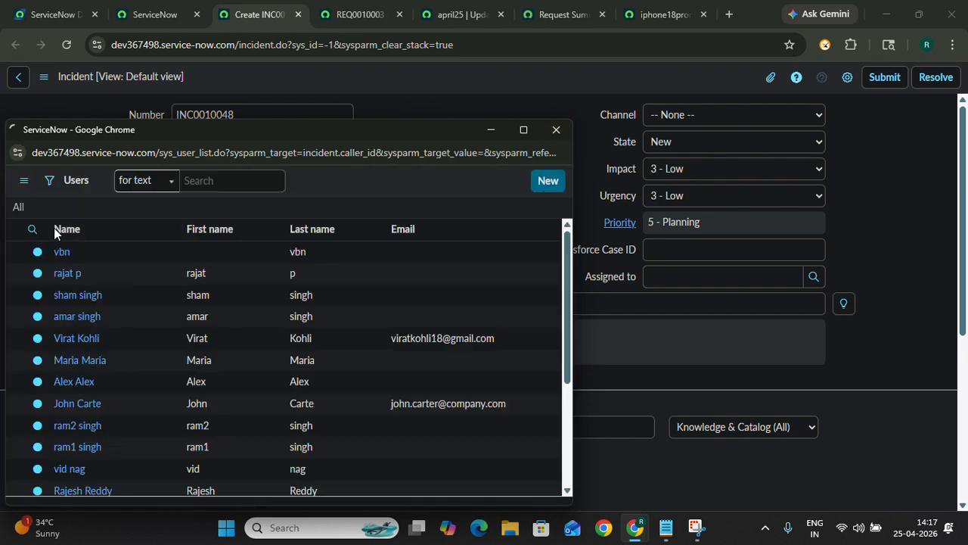
click(75, 321)
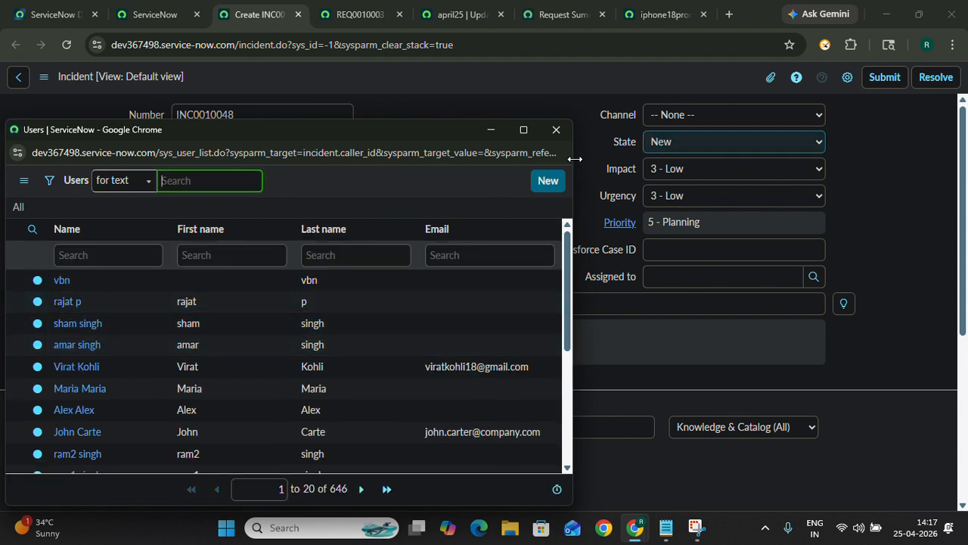
click(56, 367)
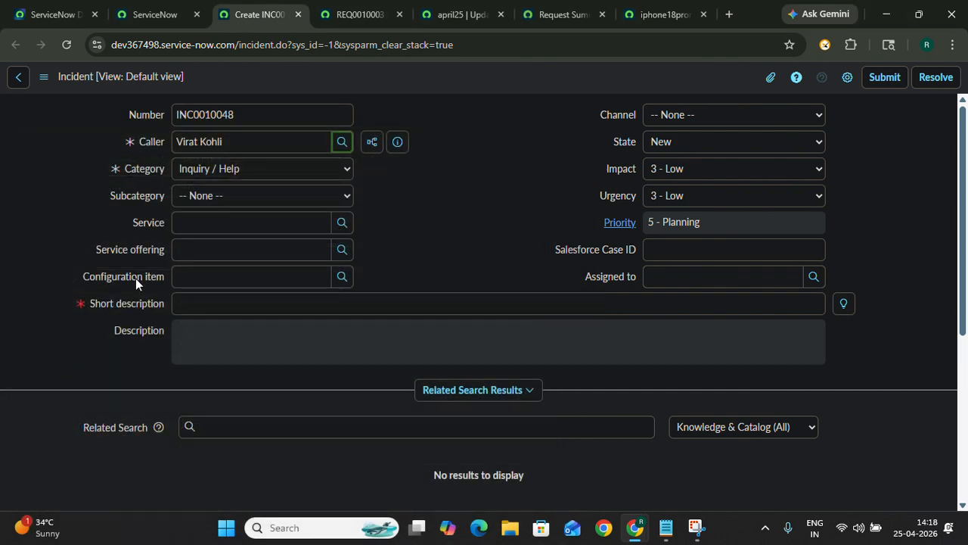
click(205, 301)
text(we)
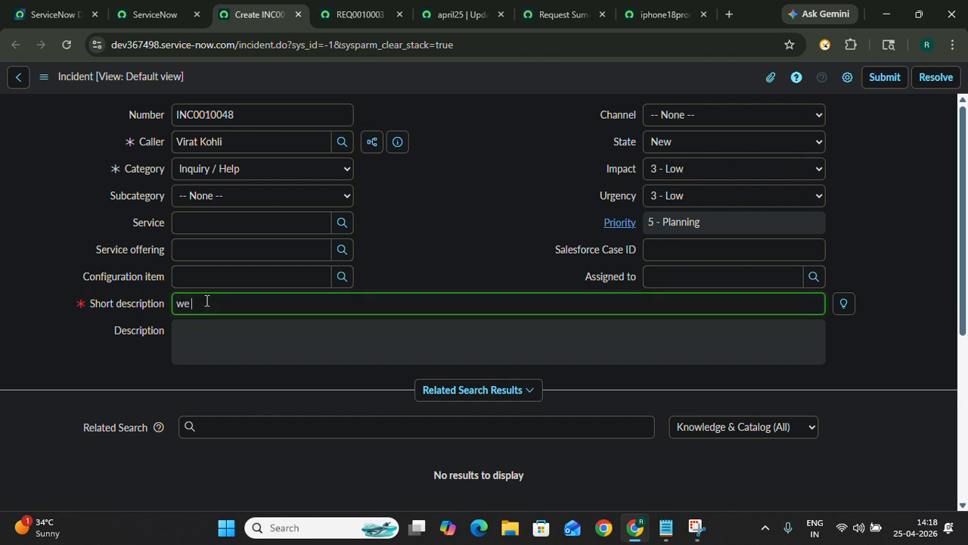
text( are checking update set how it capturs)
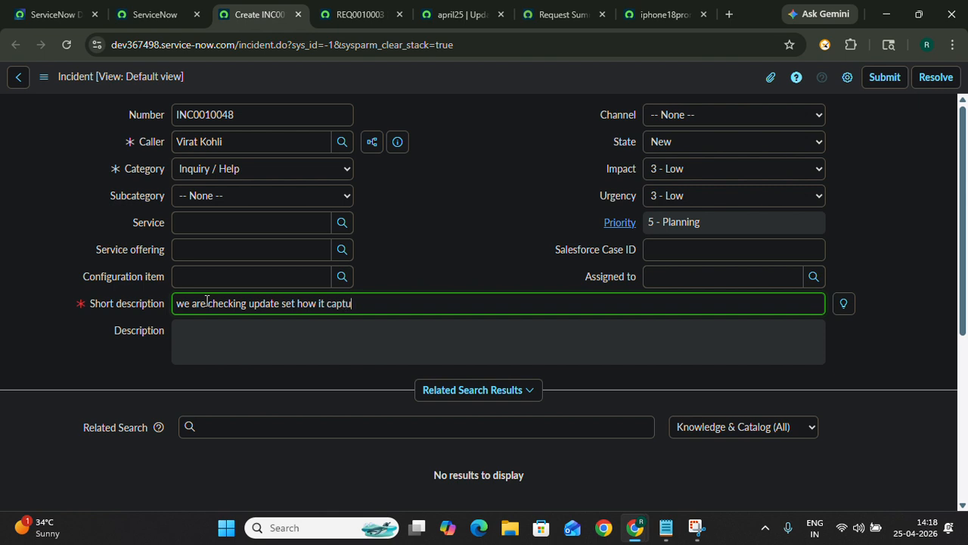
key(BackSpace)
key(BackSpace)
text(es)
Set the incident's state to In Progress and impact to 2 - Medium, and submit it.
click(711, 156)
click(714, 160)
click(702, 185)
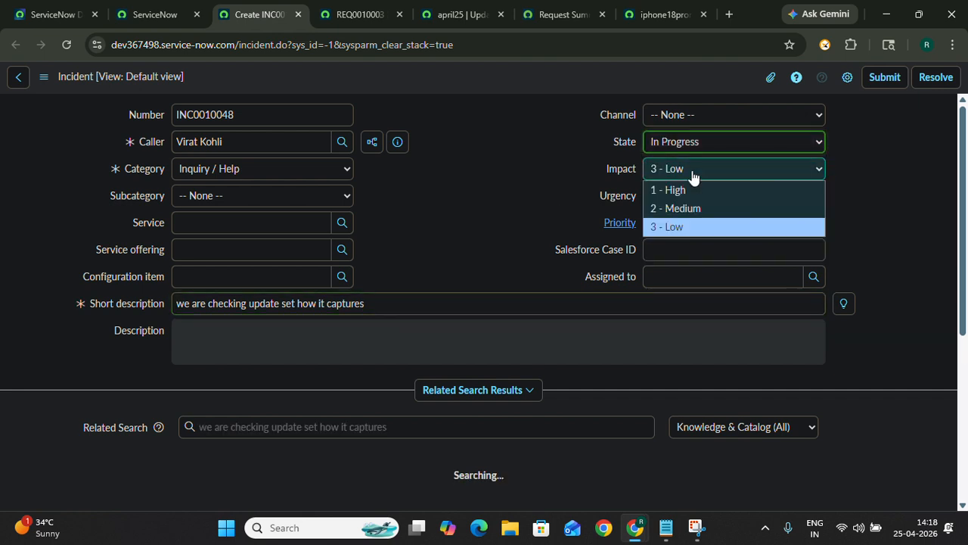
click(685, 207)
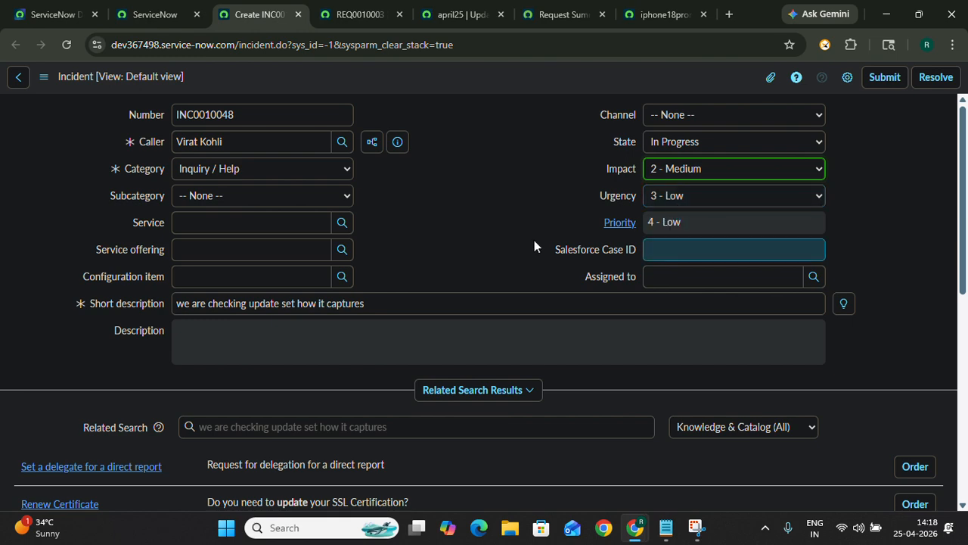
scroll(447, 236, down, 3)
scroll(447, 236, up, 3)
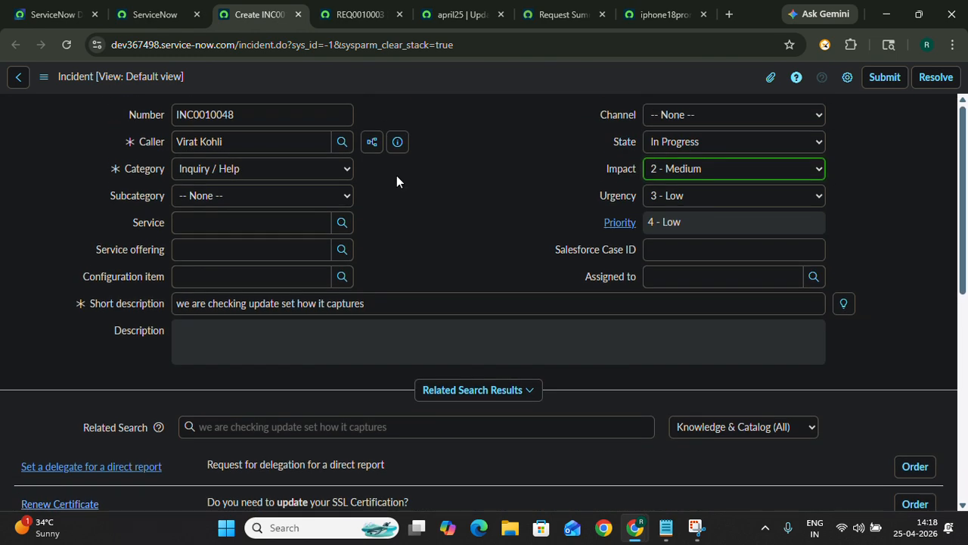
click(884, 77)
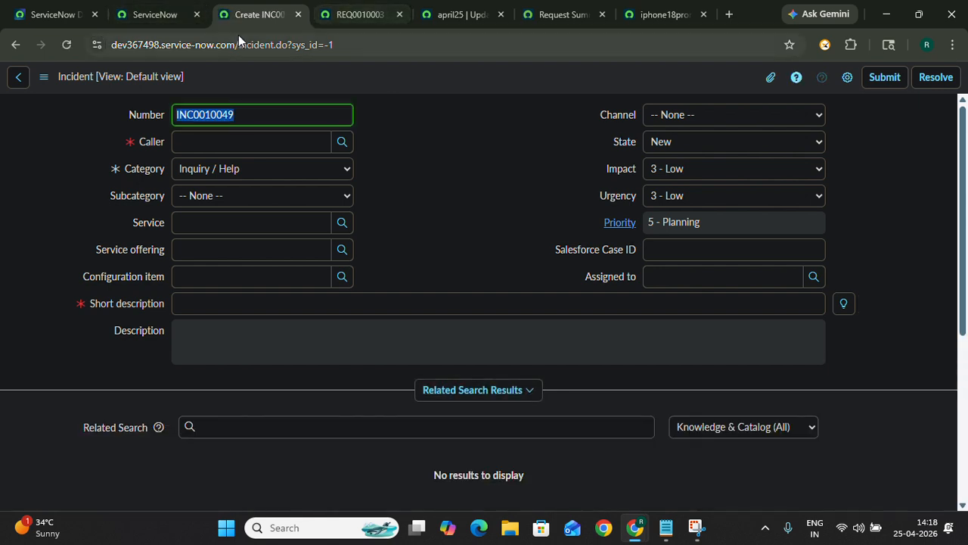
Return to the april25 update set, reload it and check its Customer Updates for the submitted incident.
click(358, 15)
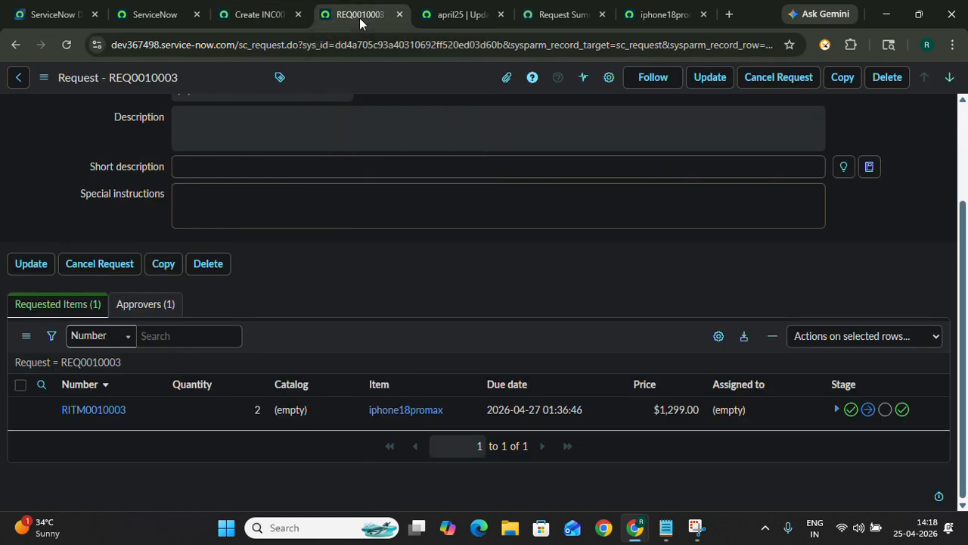
click(410, 27)
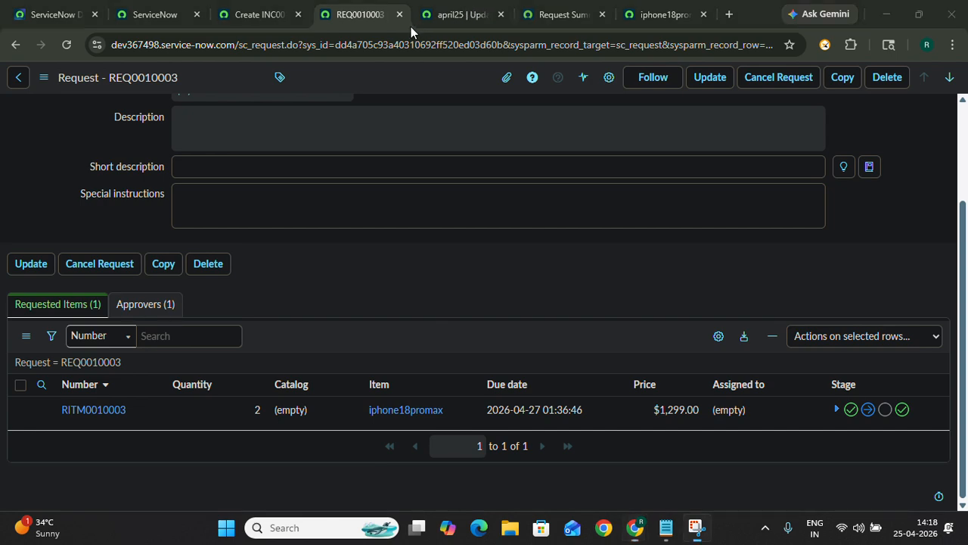
scroll(465, 309, down, 3)
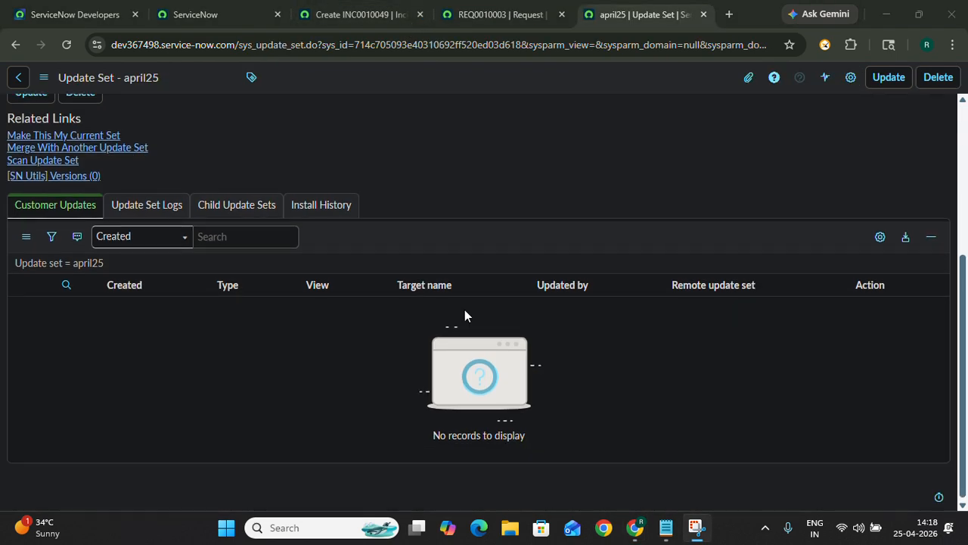
scroll(465, 316, up, 3)
scroll(331, 352, down, 3)
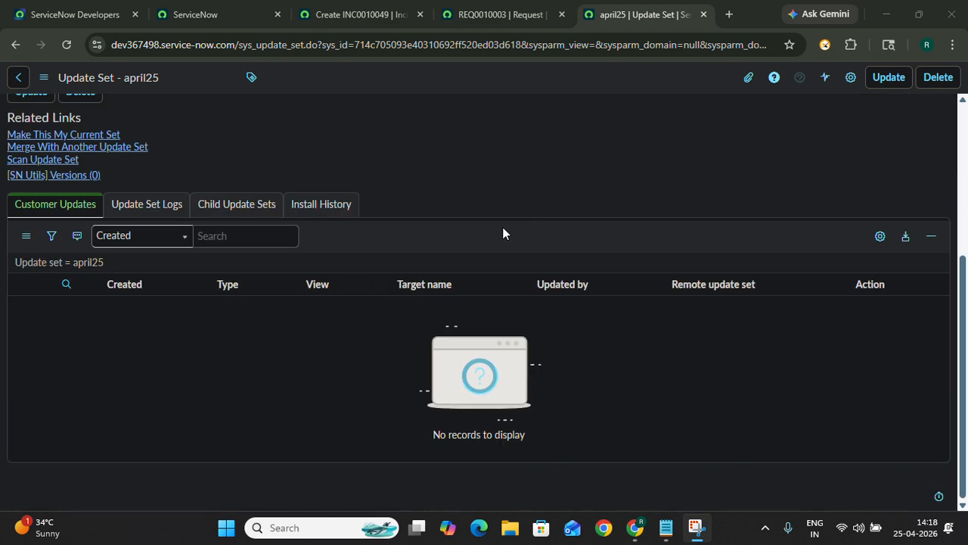
scroll(502, 233, up, 3)
click(67, 45)
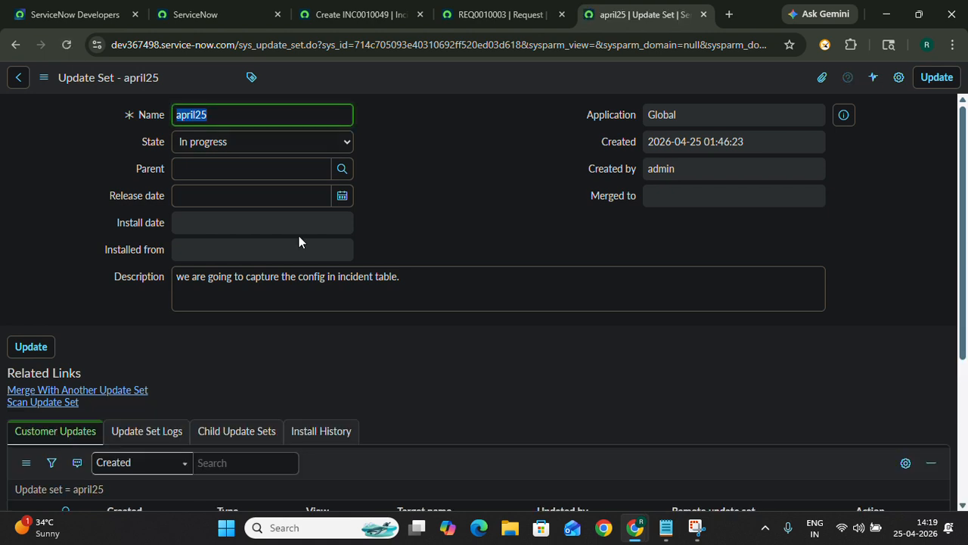
scroll(518, 366, down, 2)
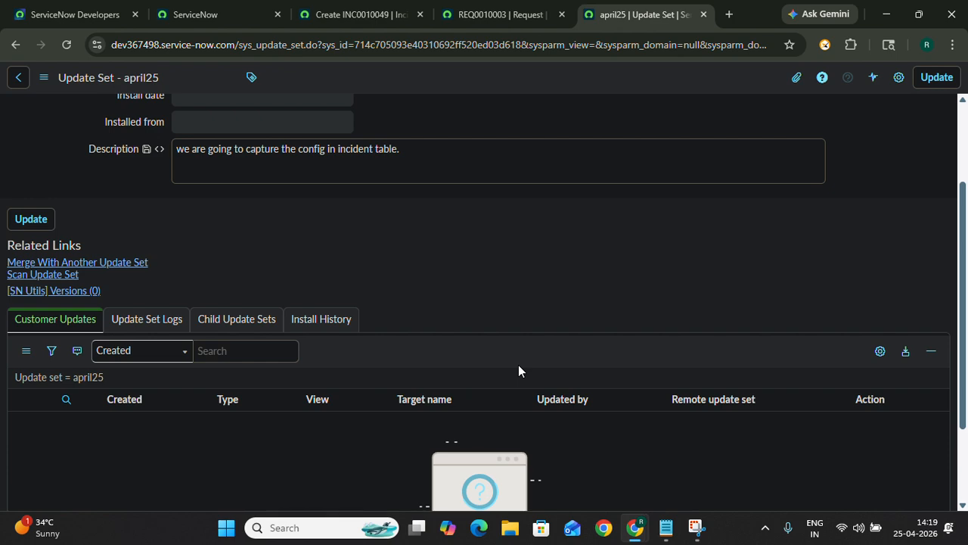
scroll(518, 365, down, 2)
scroll(518, 364, up, 4)
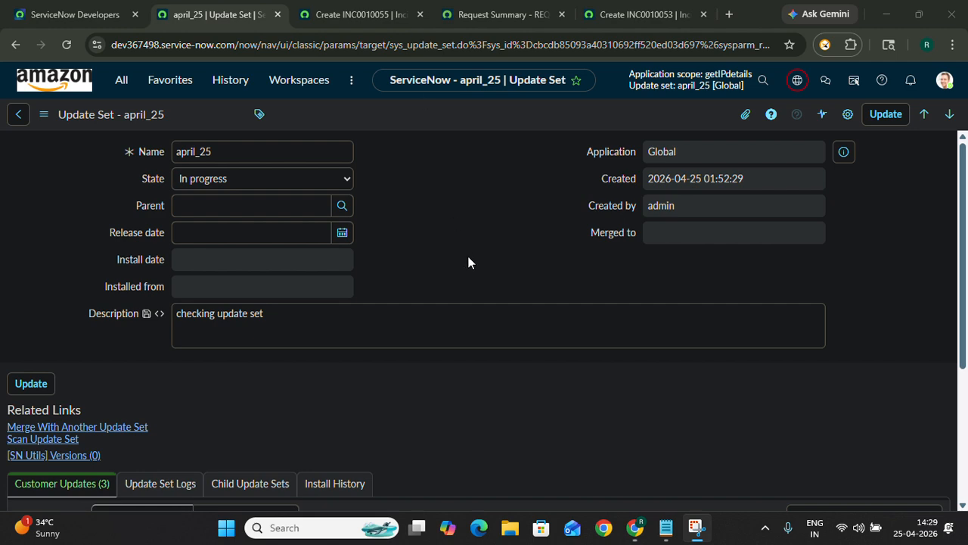
Examine the Customer Updates captured in the april_25 update set, including their types and target names.
scroll(468, 262, down, 4)
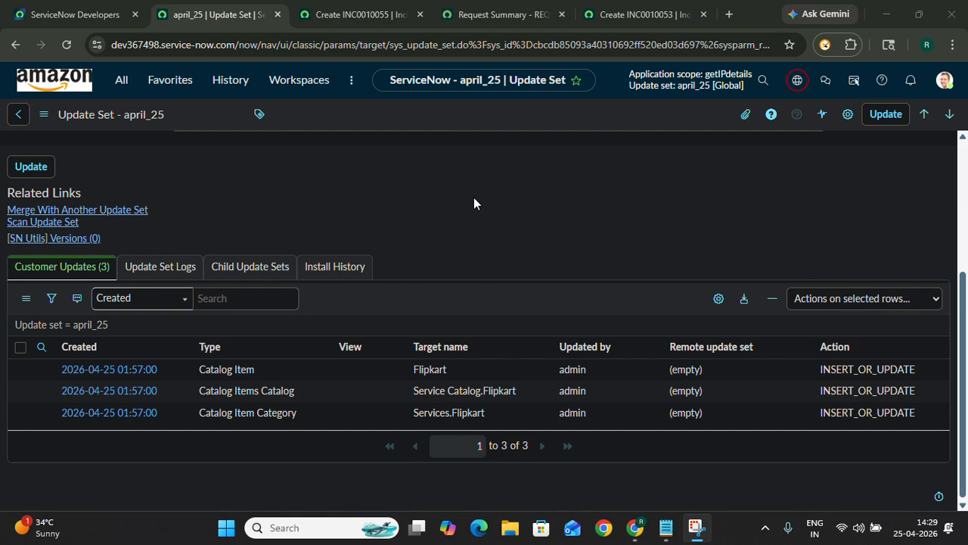
scroll(474, 198, up, 2)
scroll(470, 330, down, 2)
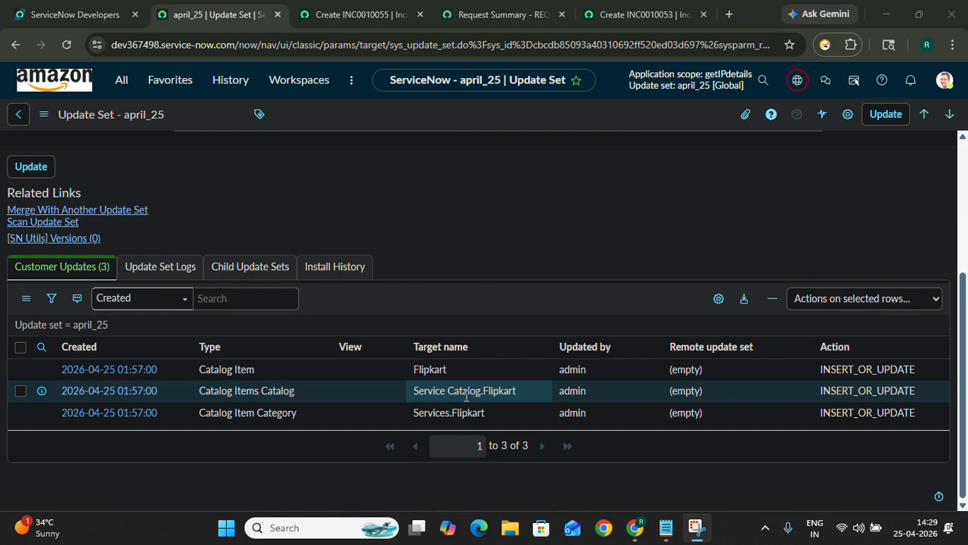
scroll(462, 278, up, 2)
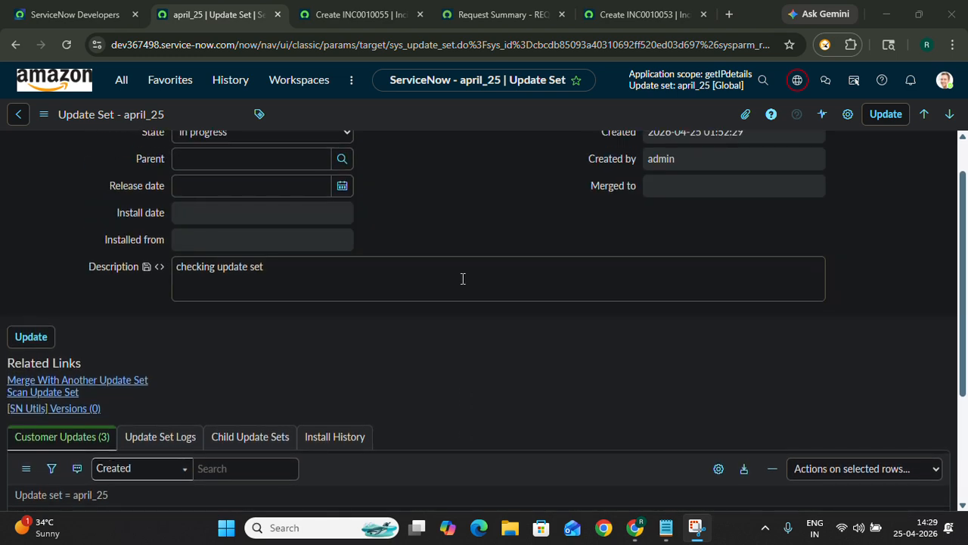
scroll(461, 277, up, 1)
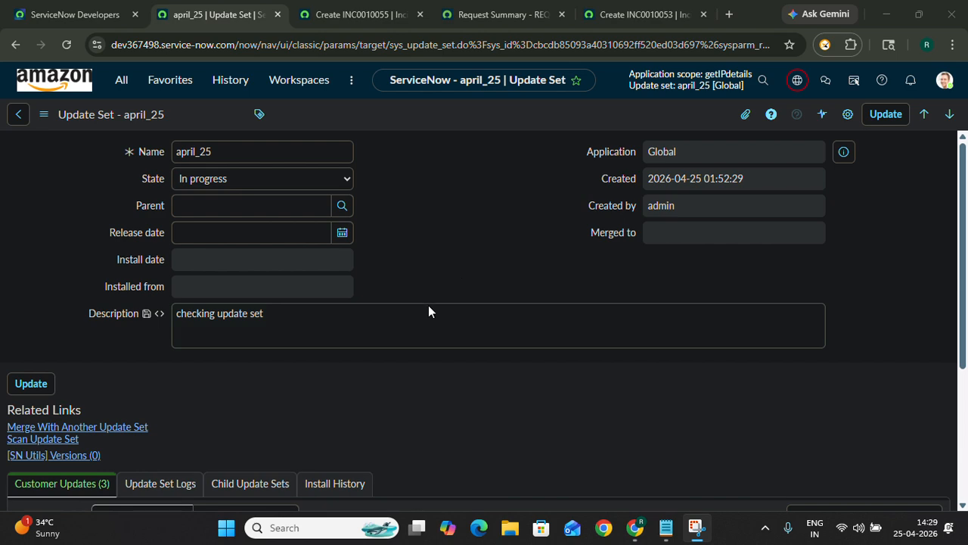
Set the april_25 update set's state to Complete, save the record, and export it to XML.
scroll(408, 372, down, 3)
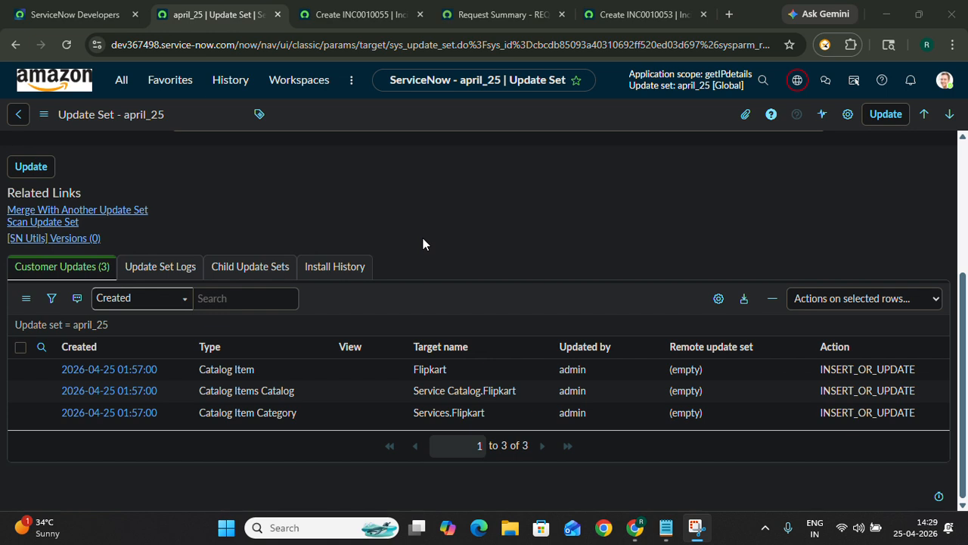
click(427, 193)
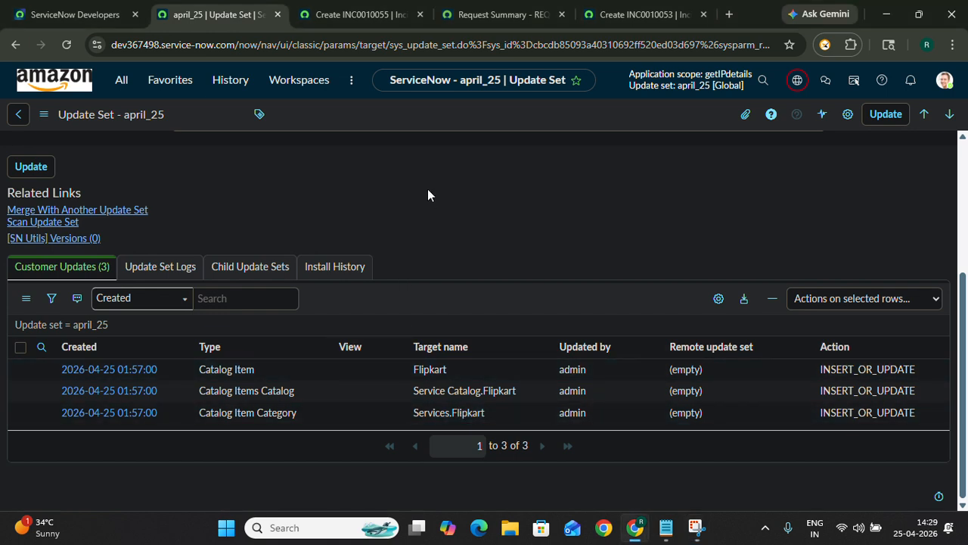
click(409, 31)
scroll(423, 210, up, 1)
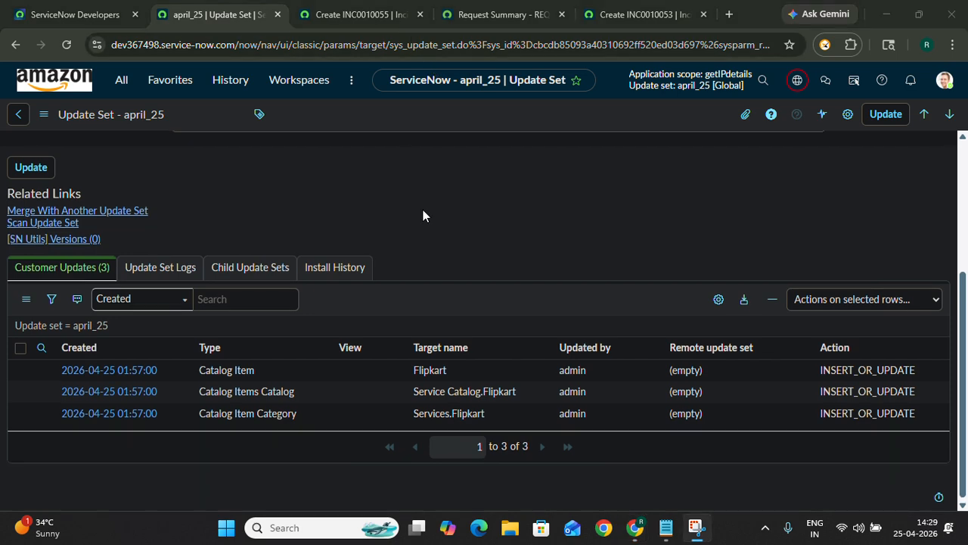
scroll(423, 216, up, 3)
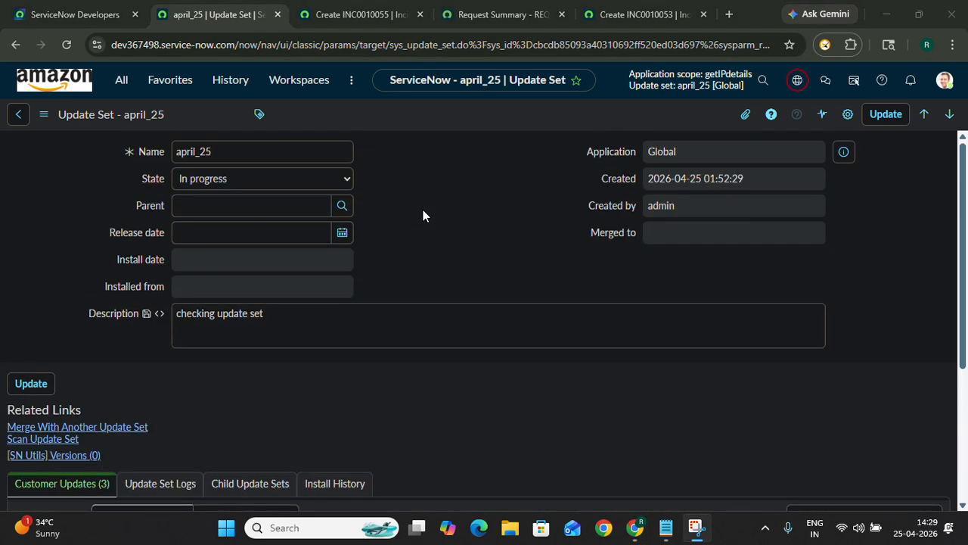
click(333, 183)
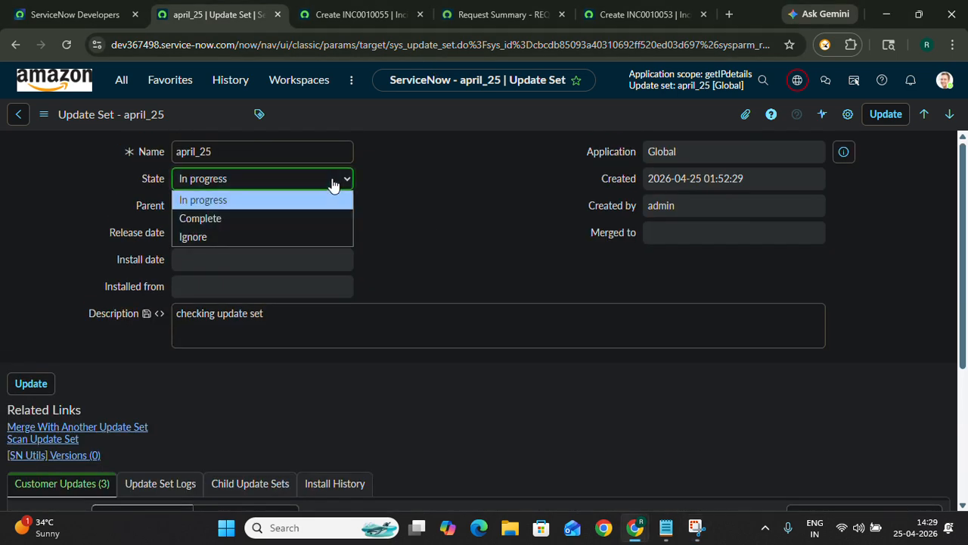
click(292, 220)
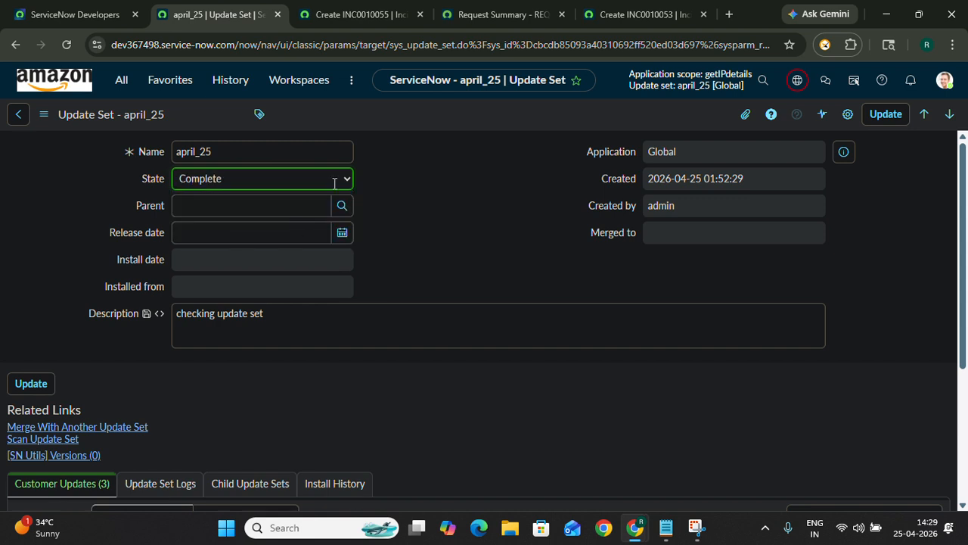
right_click(456, 106)
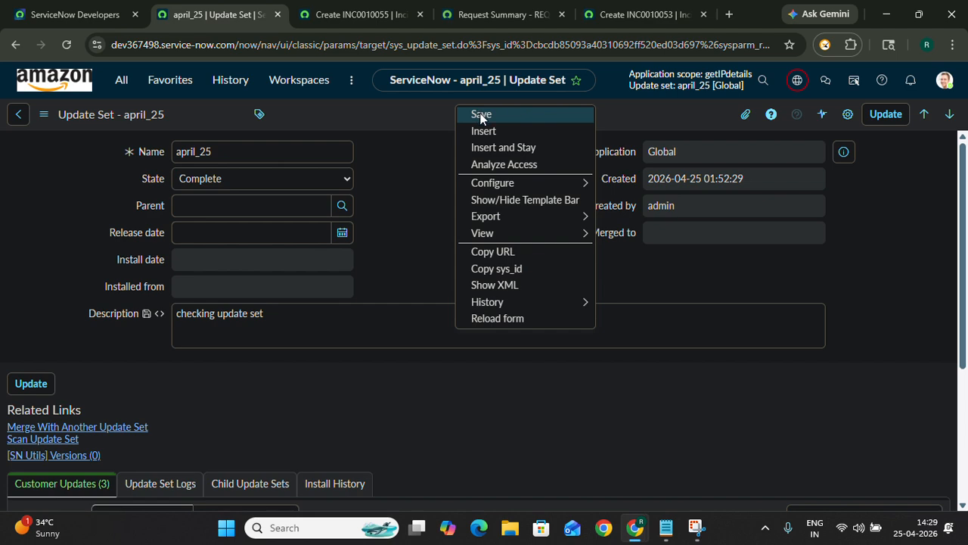
click(482, 115)
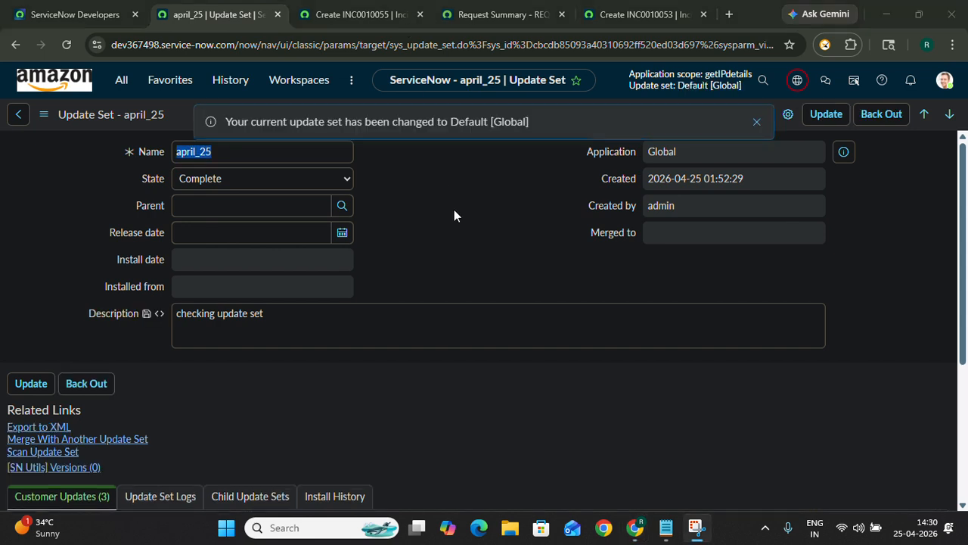
click(65, 427)
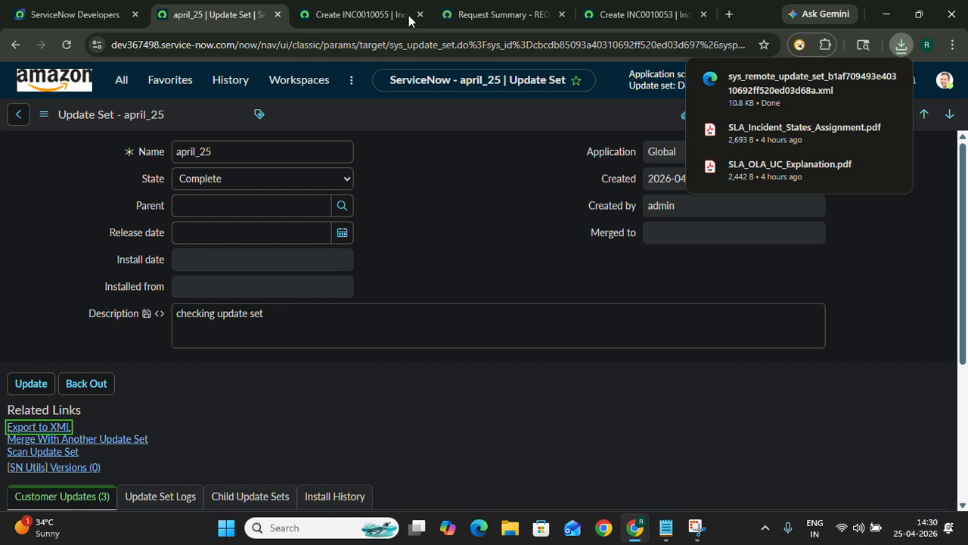
Find the local update sets module and open its list of update sets.
click(120, 81)
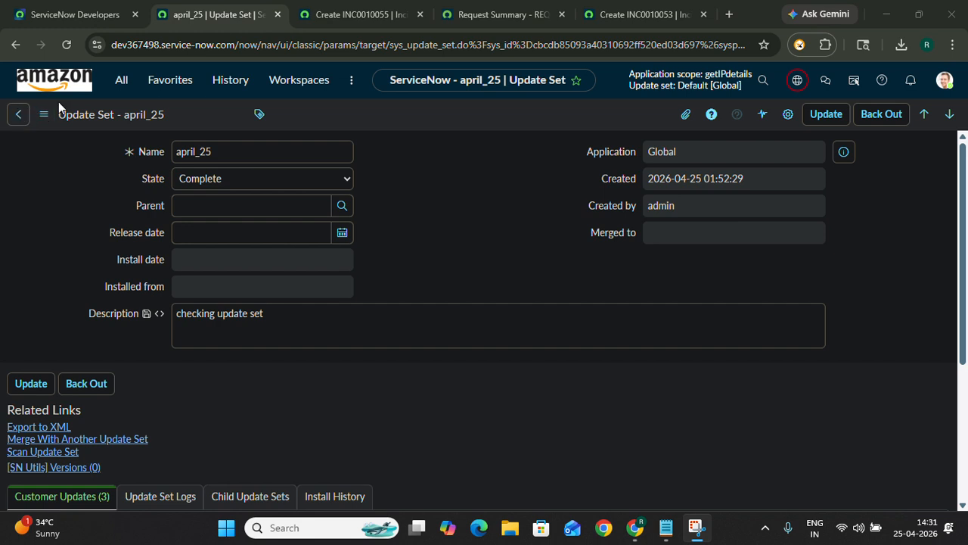
click(115, 81)
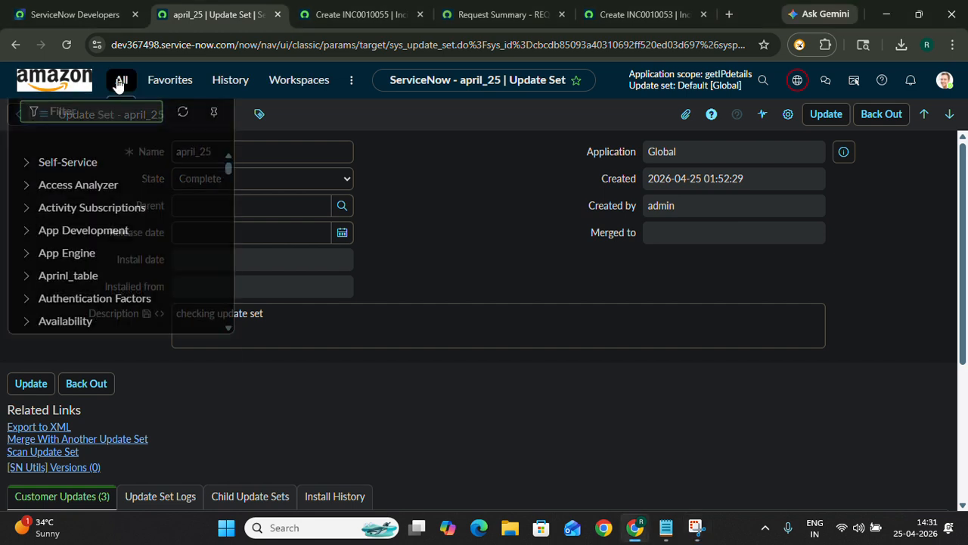
text(lo)
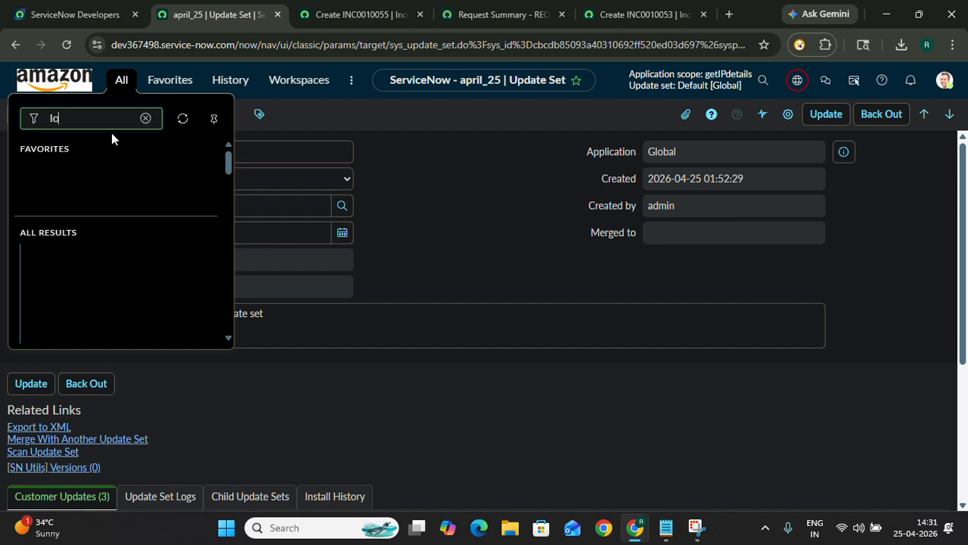
text(cal update se)
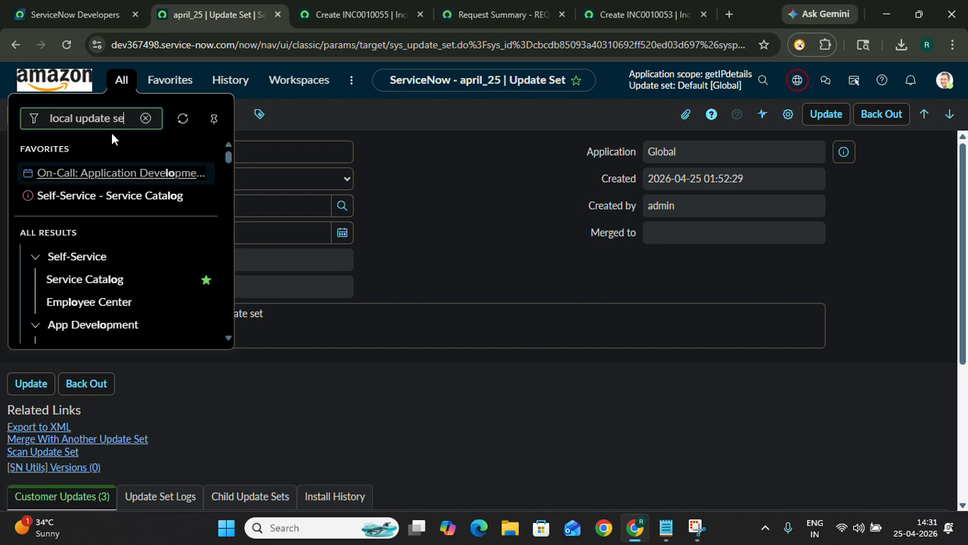
click(91, 248)
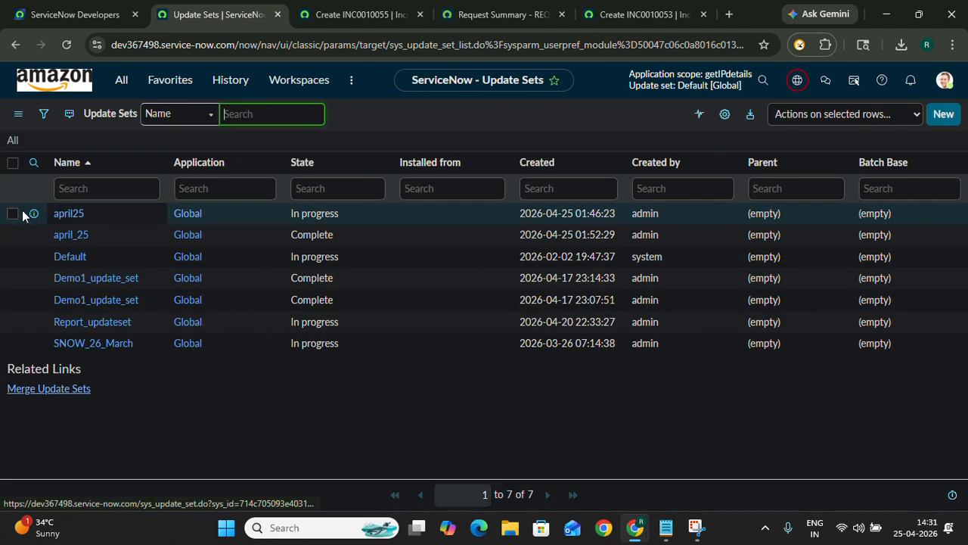
Delete the april25 update set from the local update sets list.
click(12, 213)
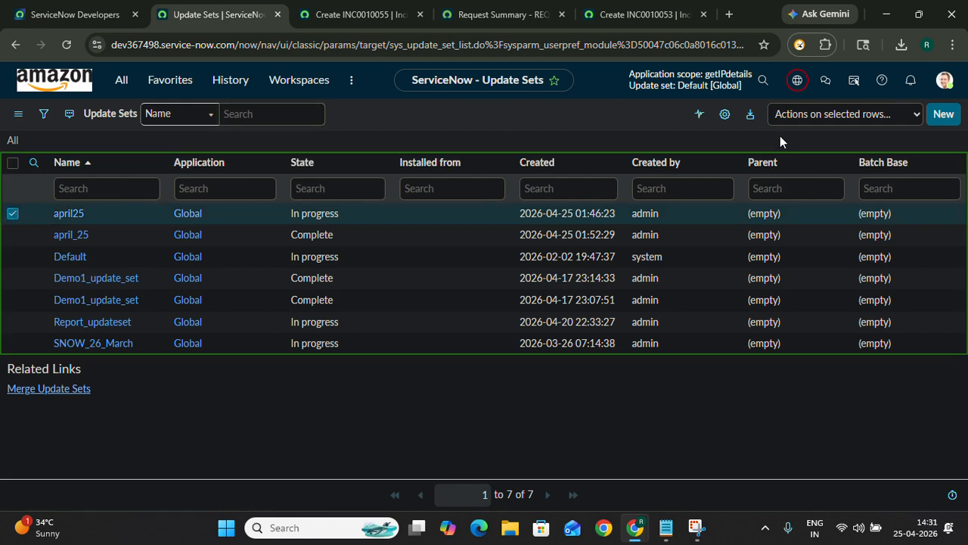
click(870, 125)
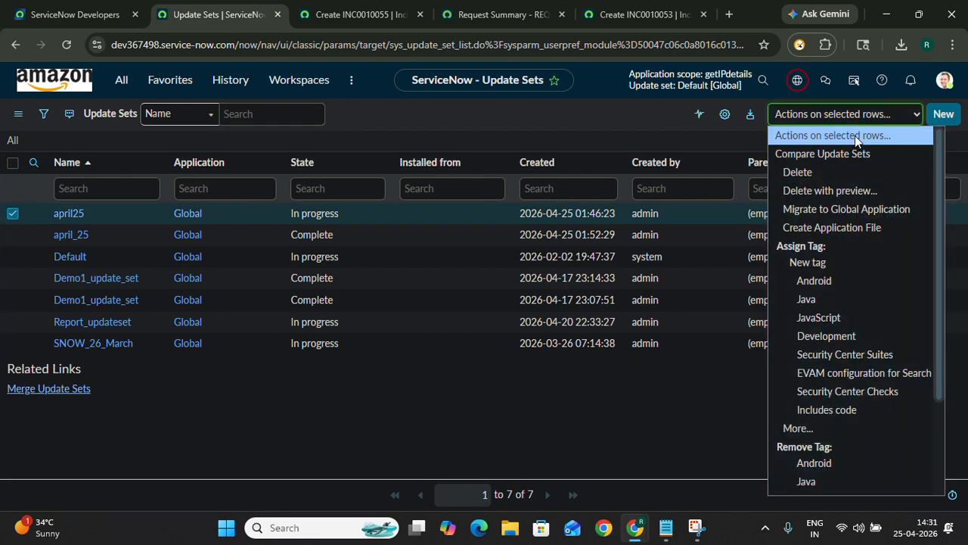
click(836, 171)
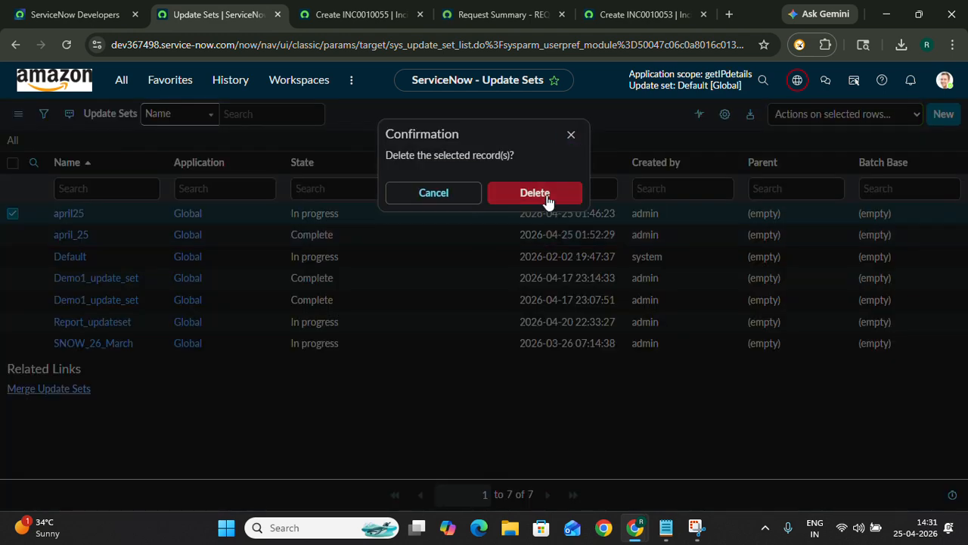
click(546, 195)
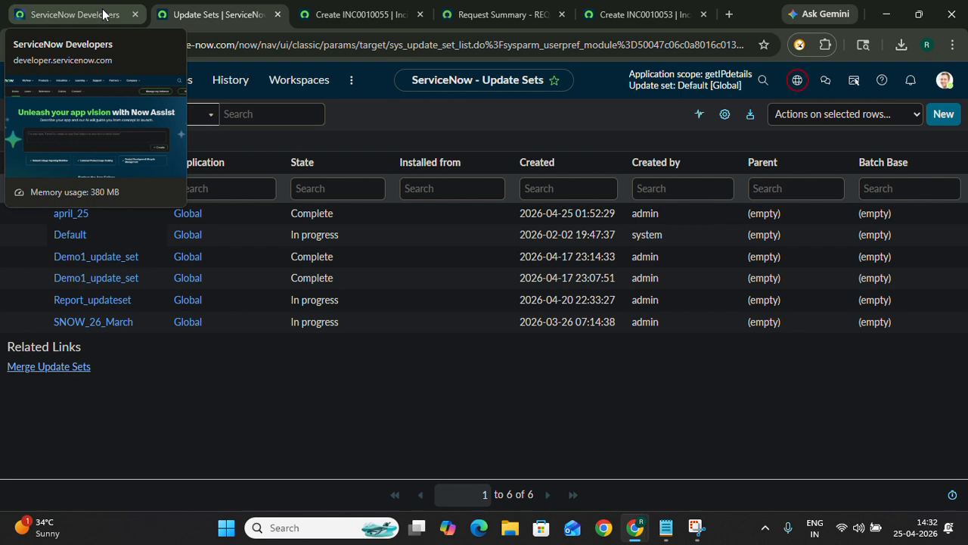
Switch to the ServiceNow Developers site and start building to open the instance in a new tab.
click(104, 13)
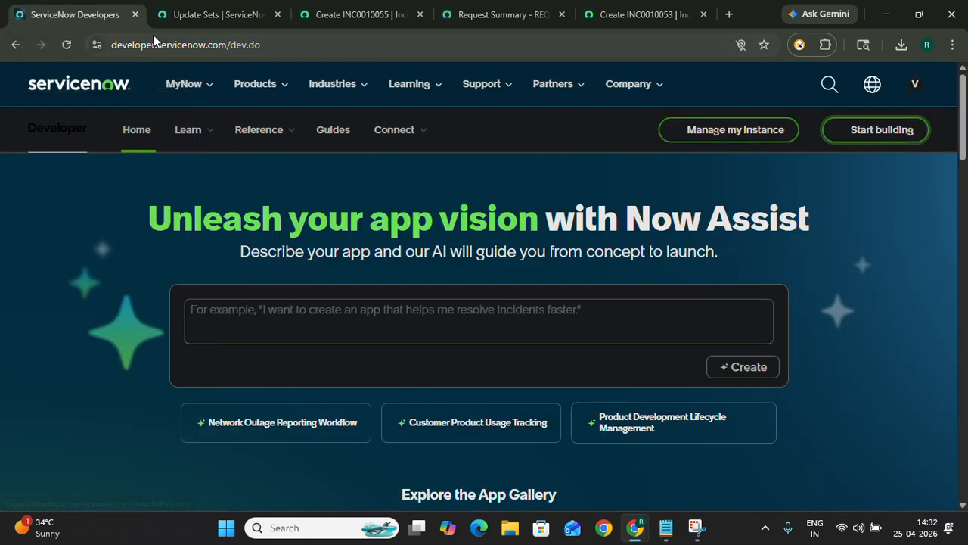
click(186, 18)
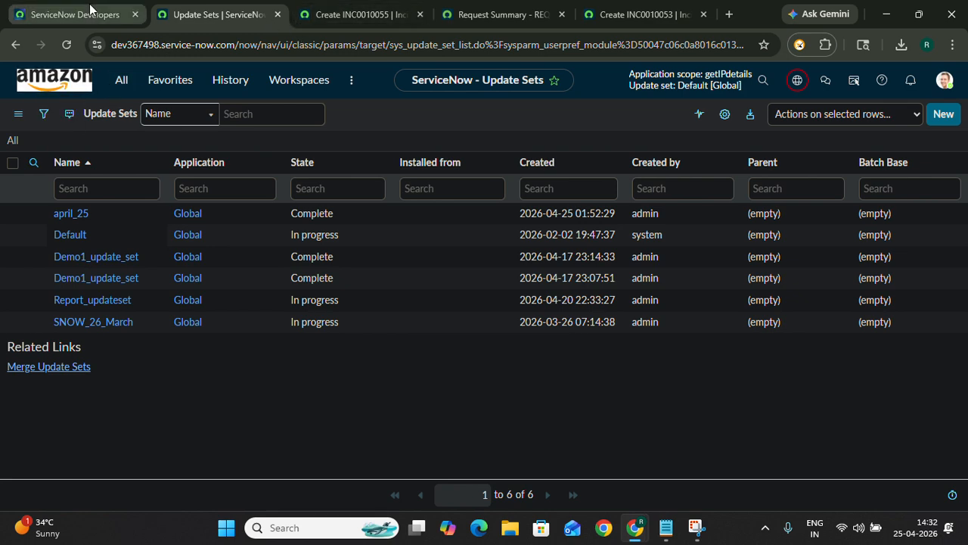
click(127, 18)
click(853, 136)
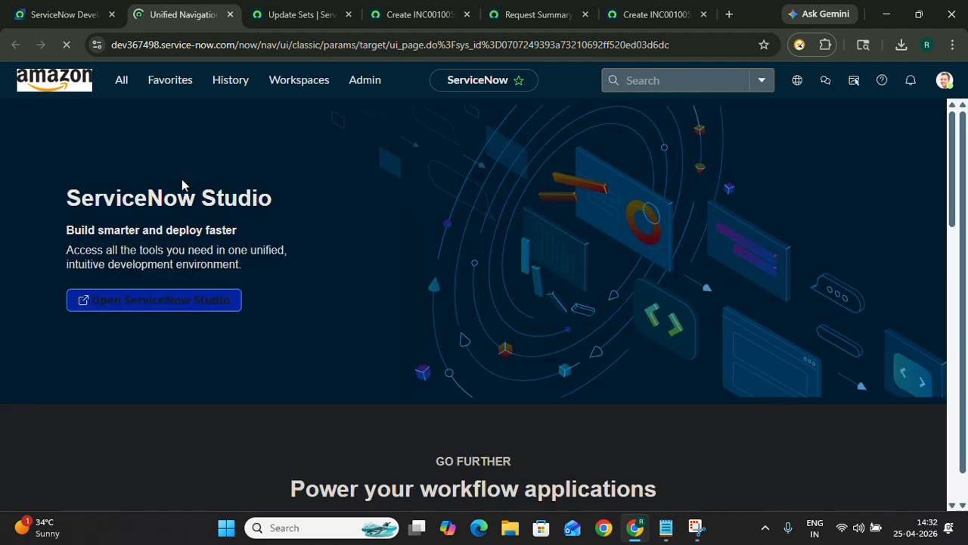
Find the Retrieved Update Sets module in the newly opened instance and open its list.
click(123, 84)
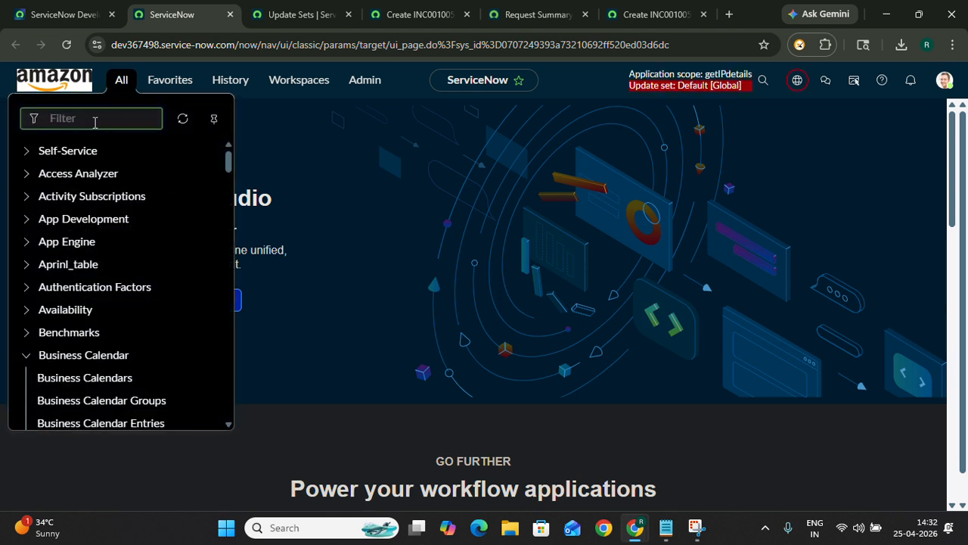
text(ret)
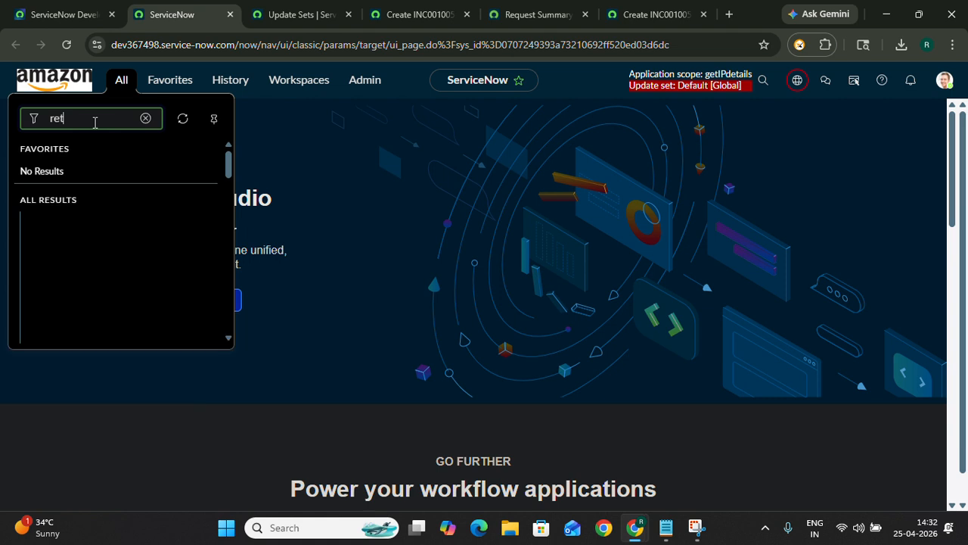
text(ri)
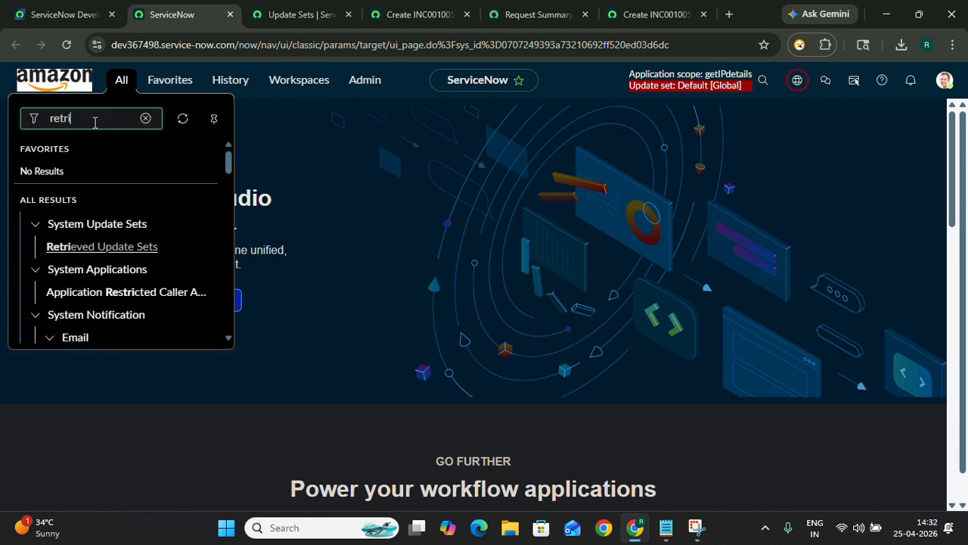
click(125, 248)
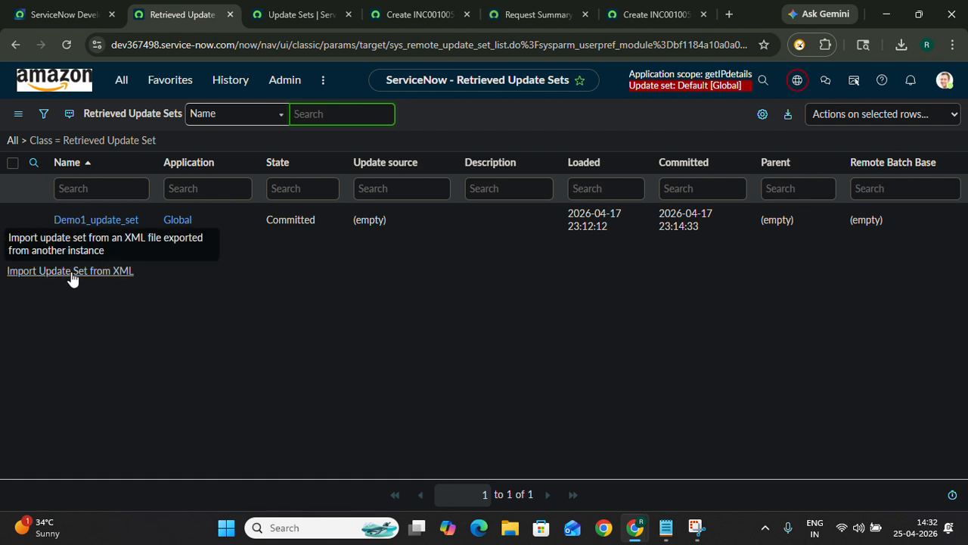
Import the exported sys_remote_update_set XML file from the Downloads folder as a retrieved update set.
click(104, 277)
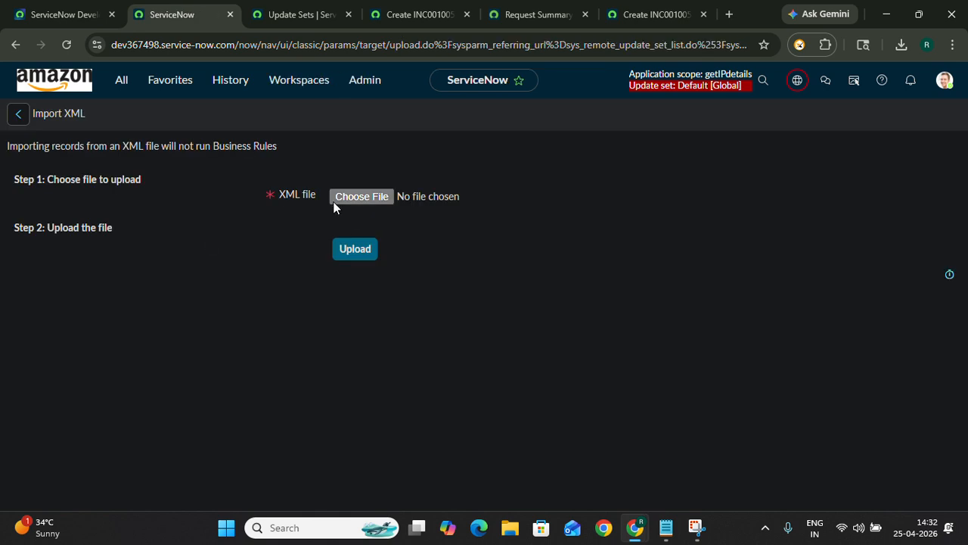
click(348, 198)
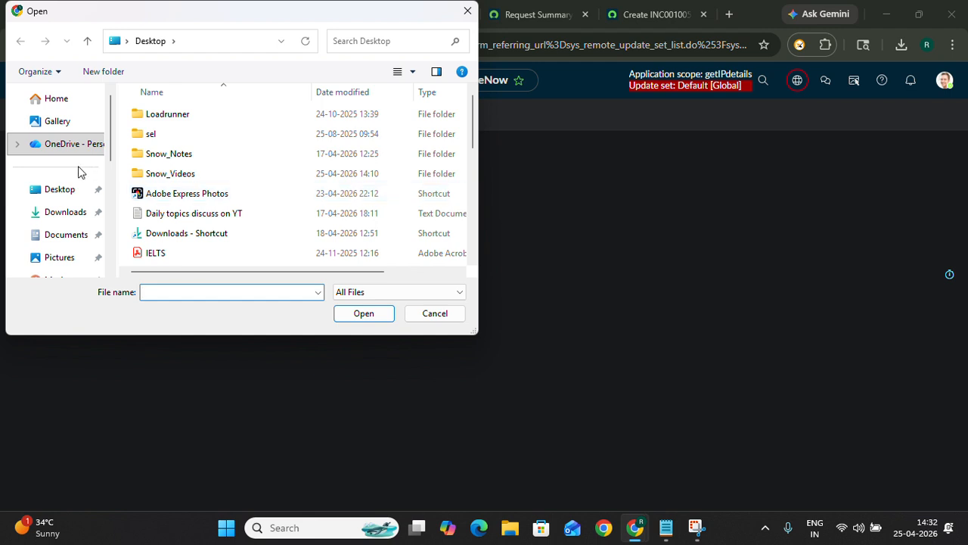
click(68, 212)
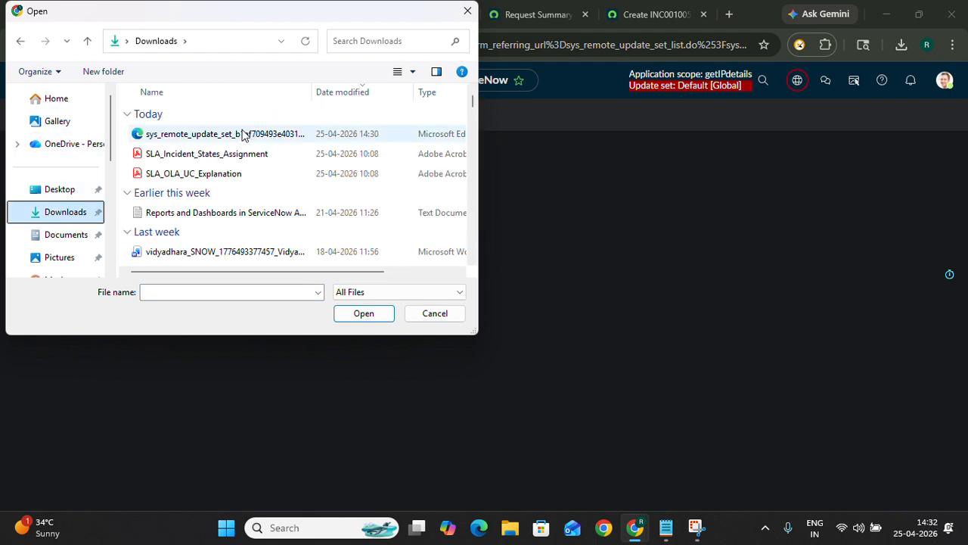
click(245, 134)
click(379, 316)
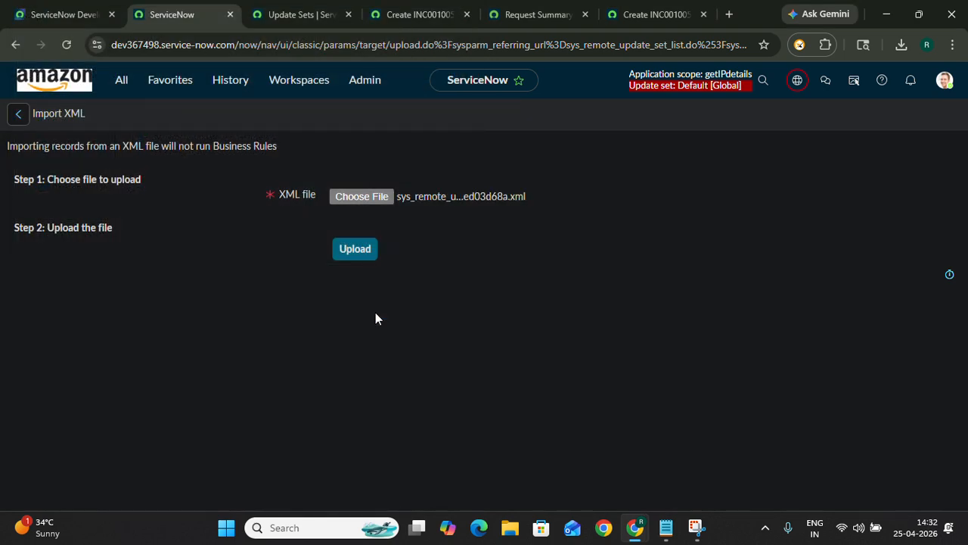
click(355, 250)
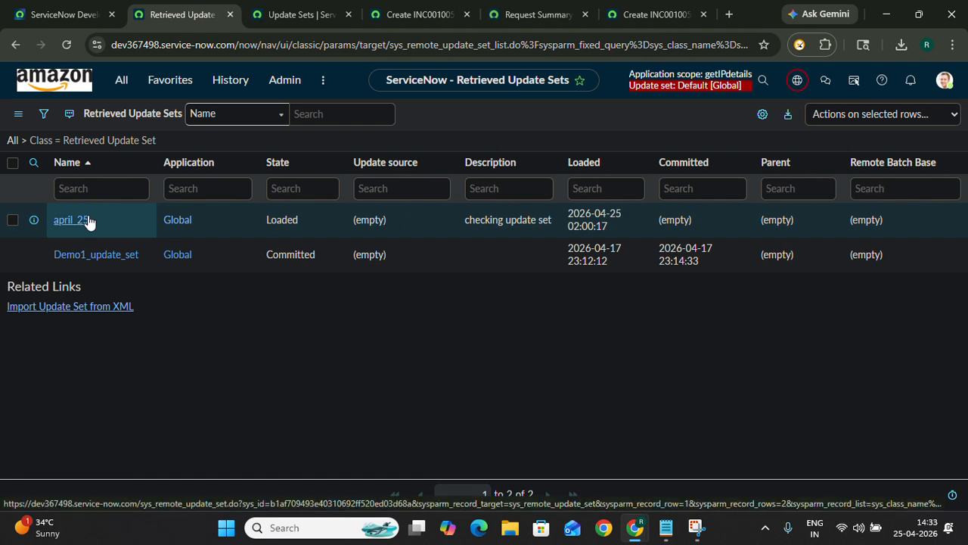
Open the retrieved april_25 update set, run its preview, and dismiss the preview dialog.
click(88, 220)
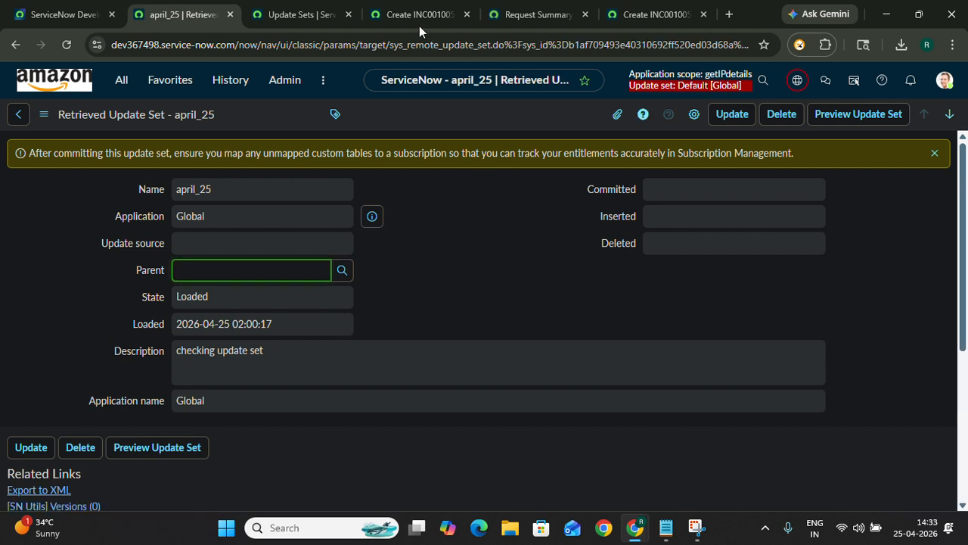
click(872, 114)
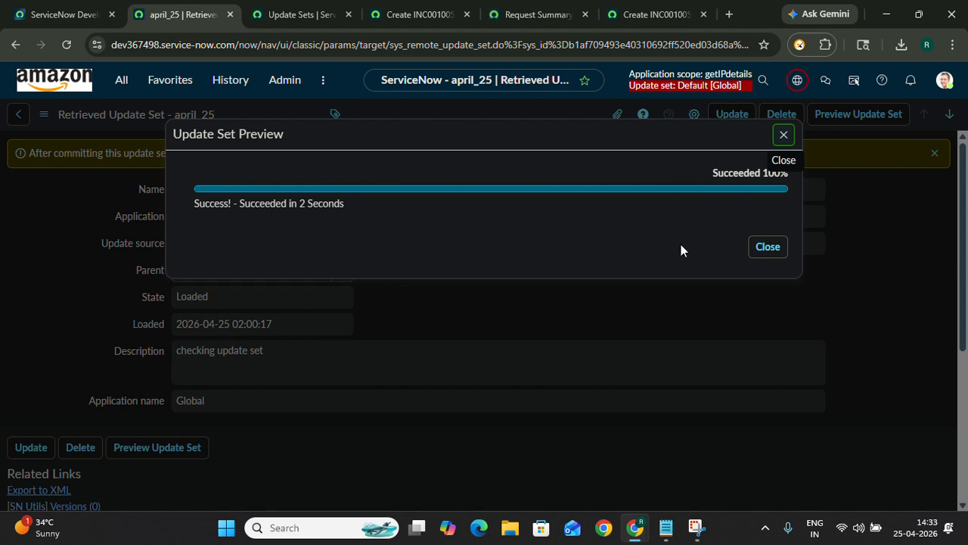
click(773, 247)
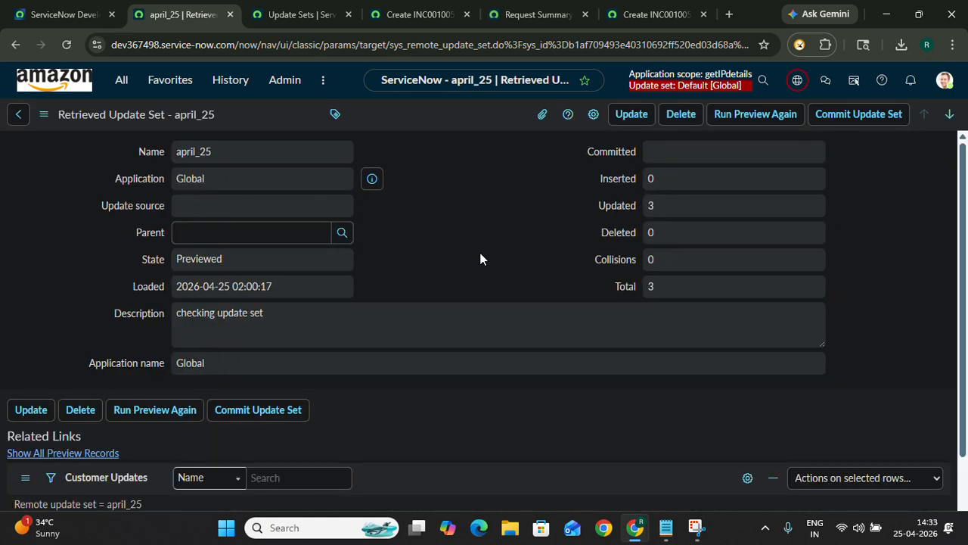
Review the retrieved april_25 set's customer updates and commit the update set.
scroll(480, 259, down, 3)
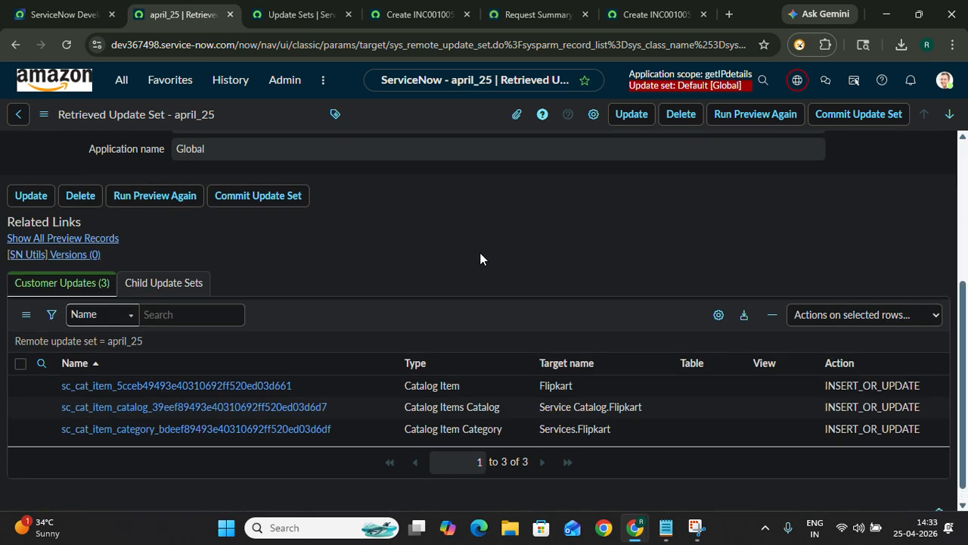
click(399, 22)
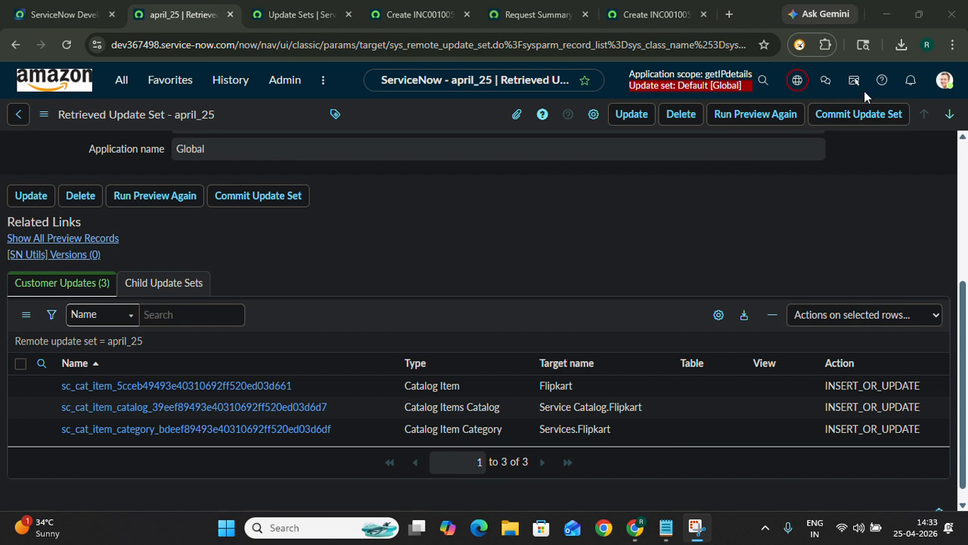
click(859, 114)
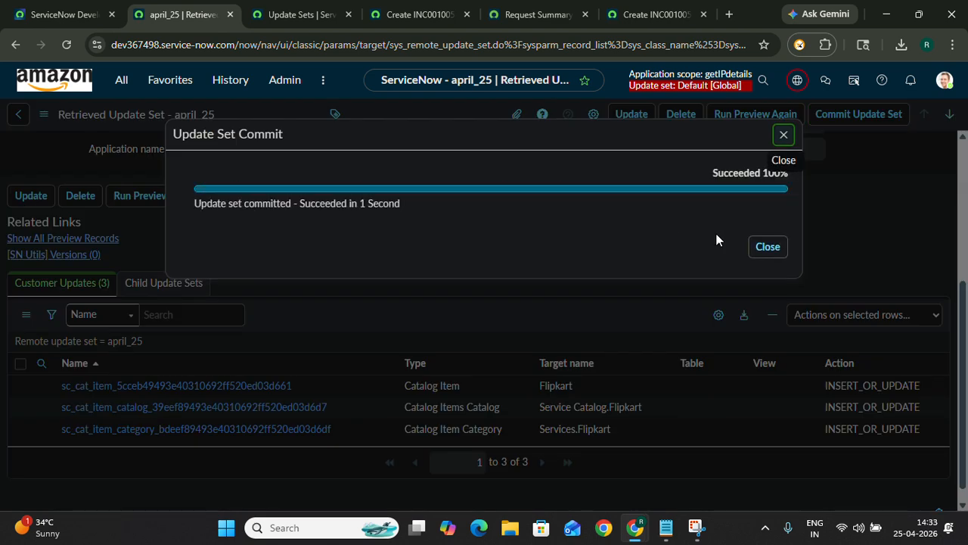
click(759, 250)
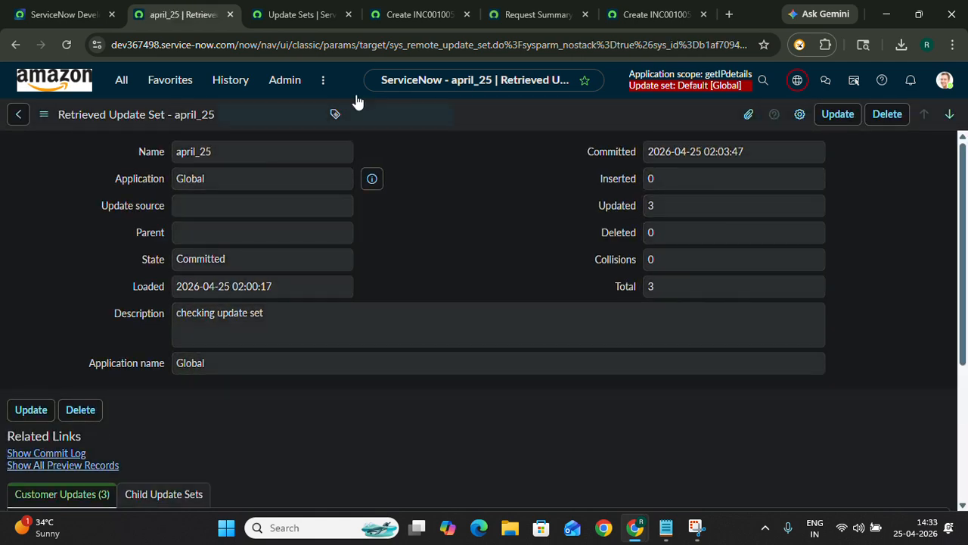
Return to the local update sets list, reload it, and select both april_25 update sets.
click(304, 14)
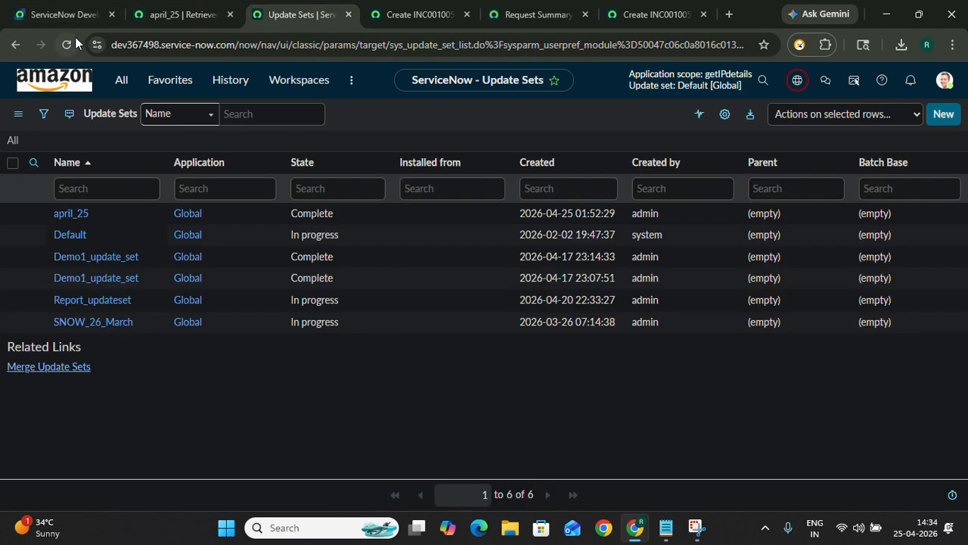
click(68, 45)
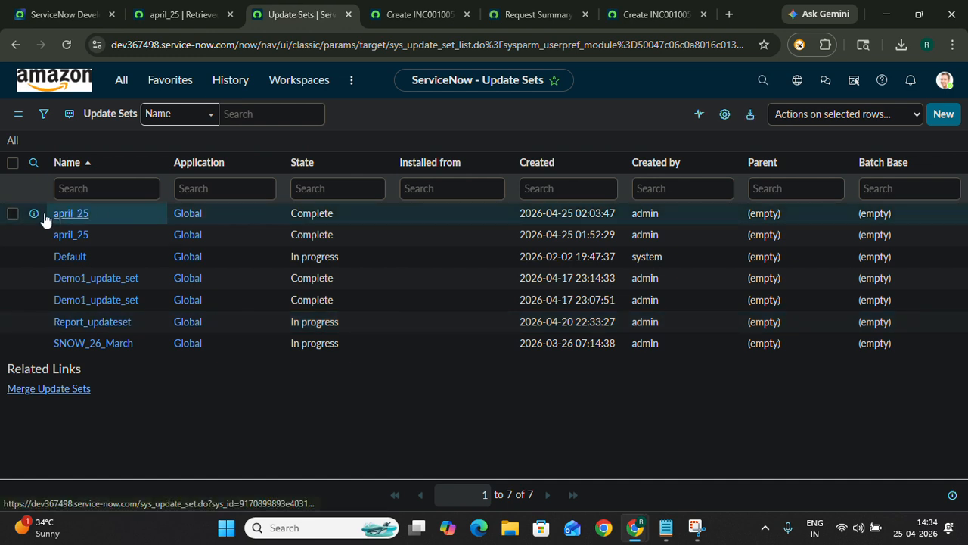
click(12, 213)
click(12, 235)
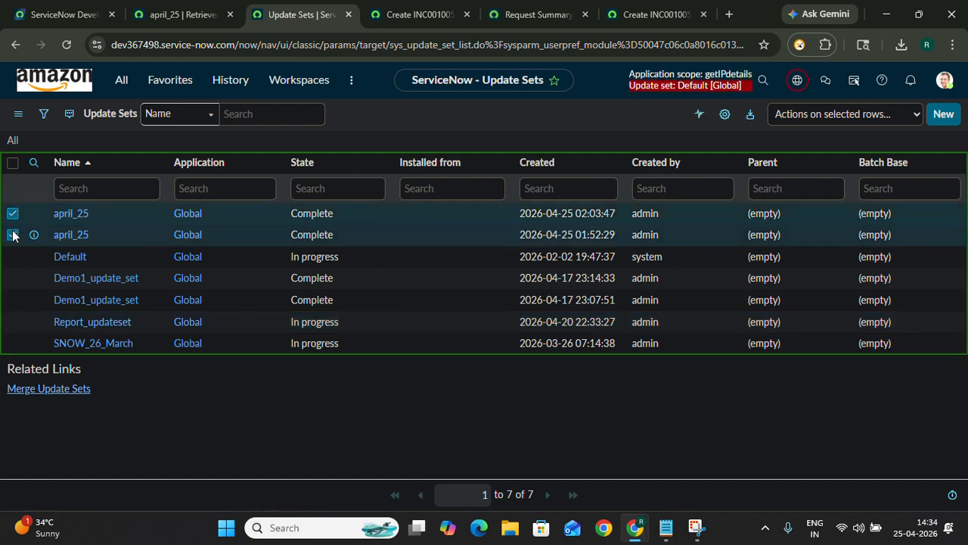